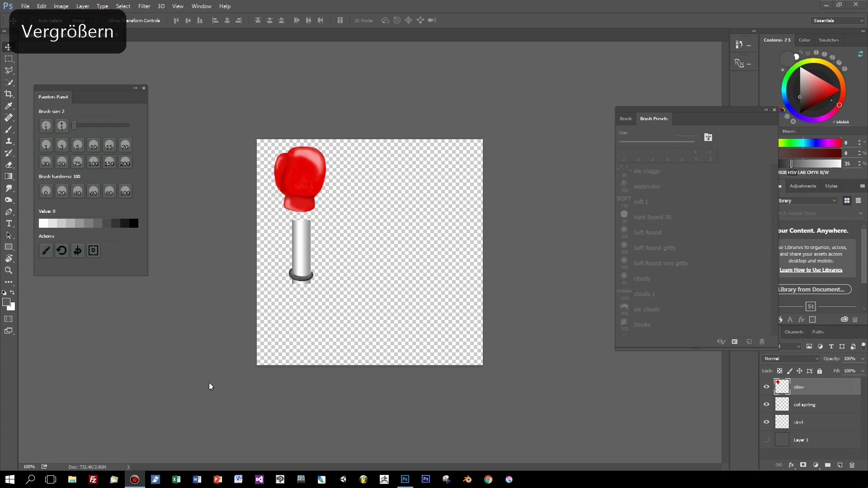
Zoom in and nudge the glove, steel pole and coil ring so the glove sits just above the pole
key(ctrl+plus)
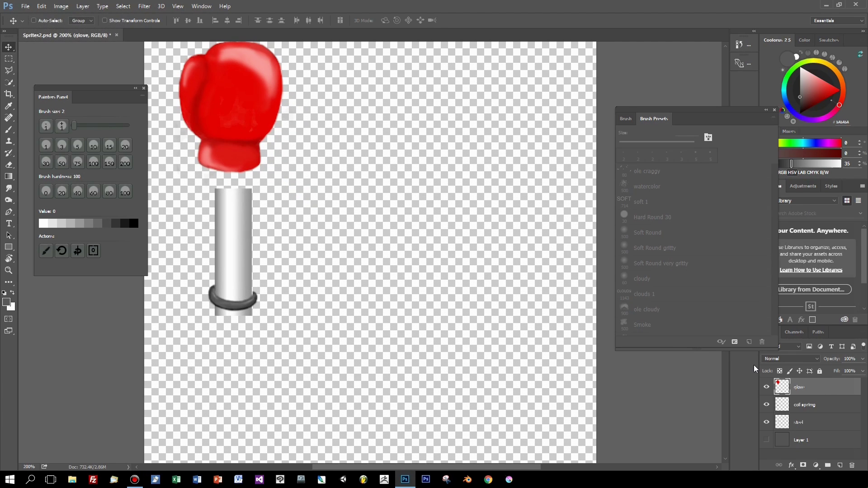
mouse_move(243, 106)
mouse_down()
mouse_move(248, 123)
mouse_move(248, 114)
mouse_up()
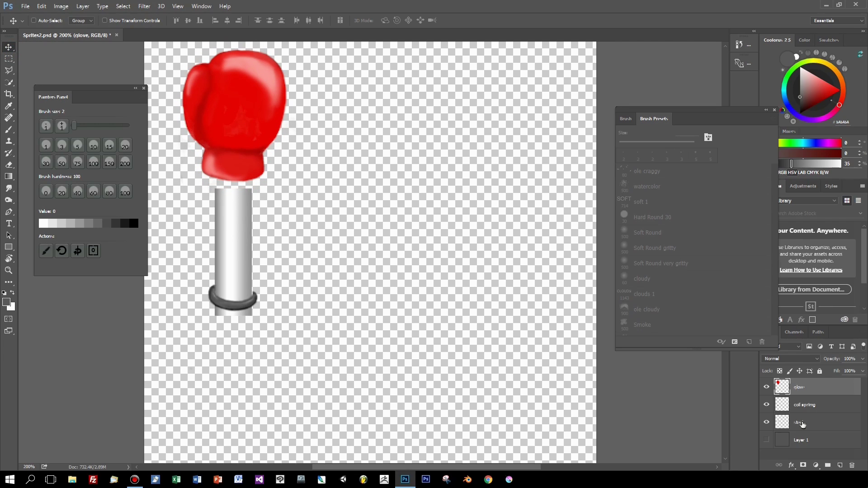
click(817, 425)
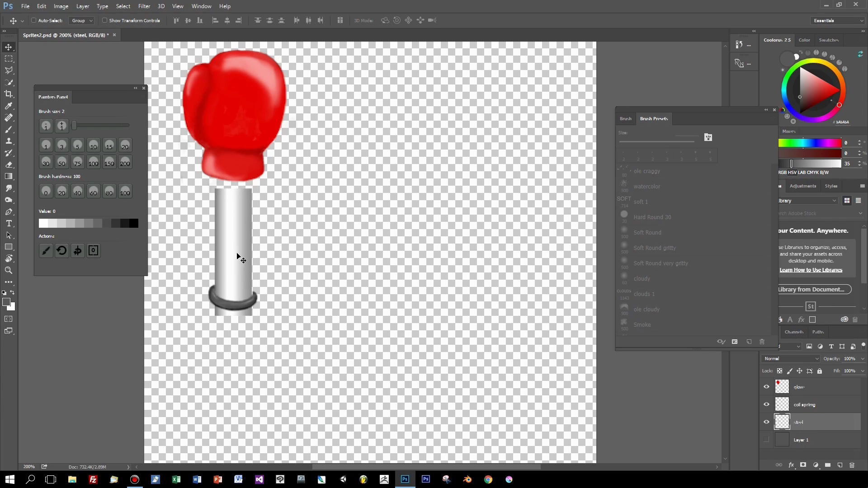
drag(238, 256, 259, 266)
key(ctrl)
key(ctrl+z)
click(805, 405)
drag(231, 307, 232, 304)
key(ctrl+z)
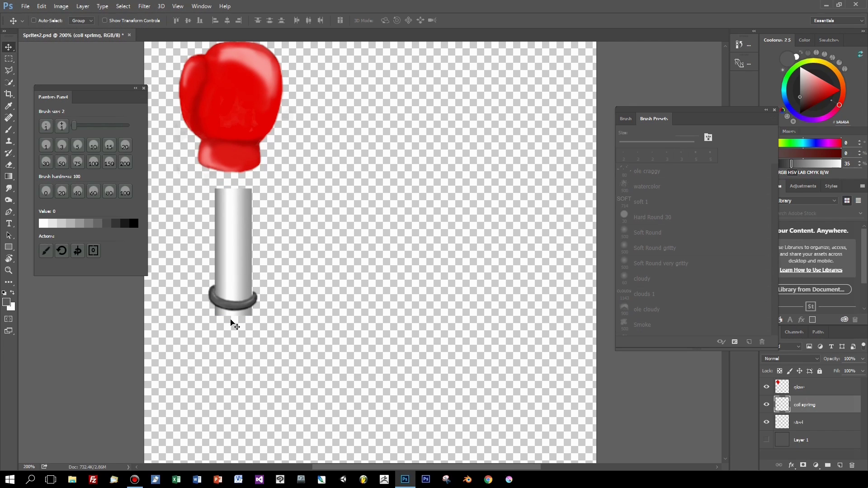
Duplicate the coil spring layer twice and lift each copy higher up the pole
right_click(830, 403)
click(733, 98)
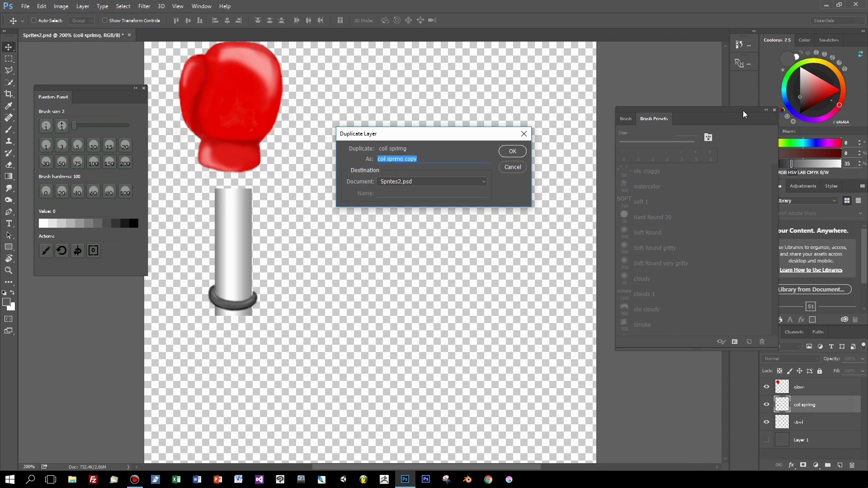
click(507, 155)
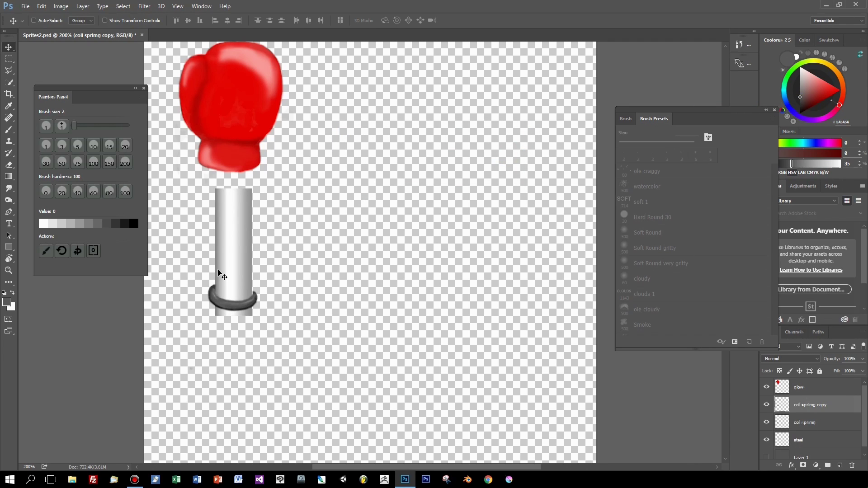
drag(235, 302, 238, 278)
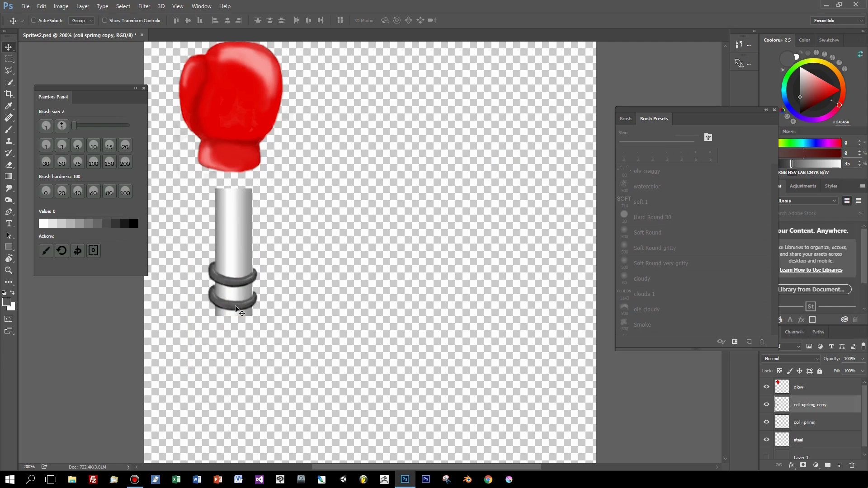
right_click(827, 409)
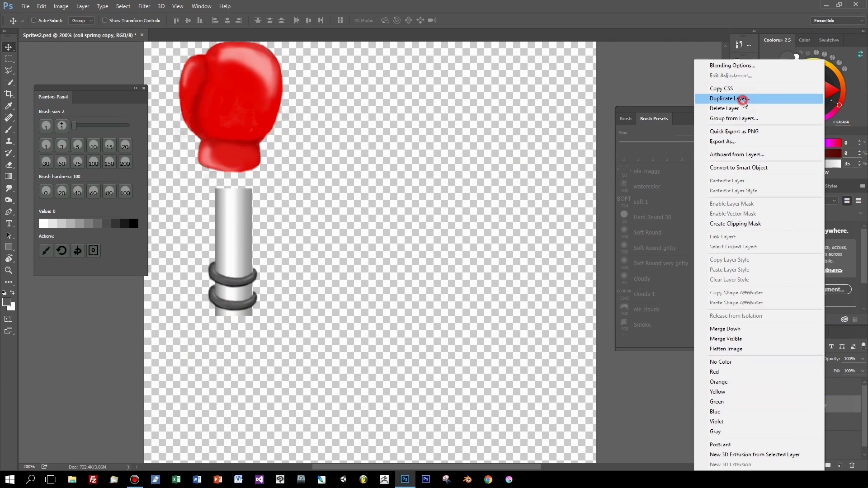
click(744, 99)
click(513, 156)
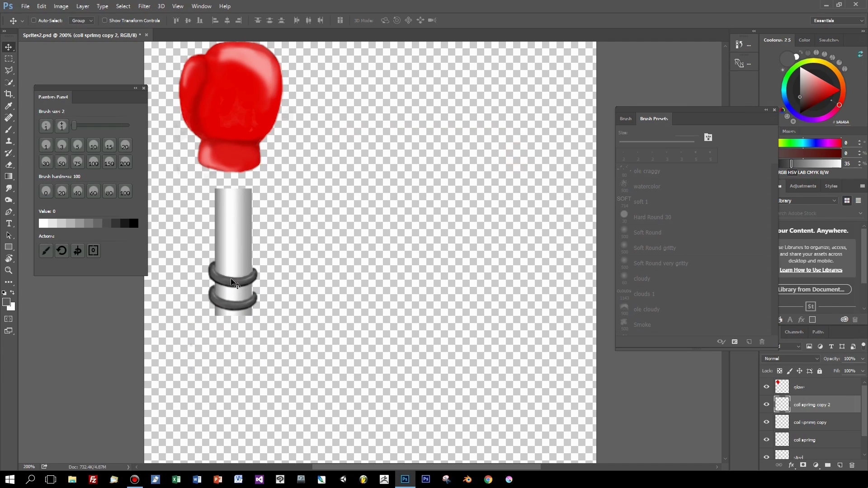
drag(233, 283, 233, 258)
Zoom out, undo the third ring, and delete the coil spring copy layer
key(ctrl+minus)
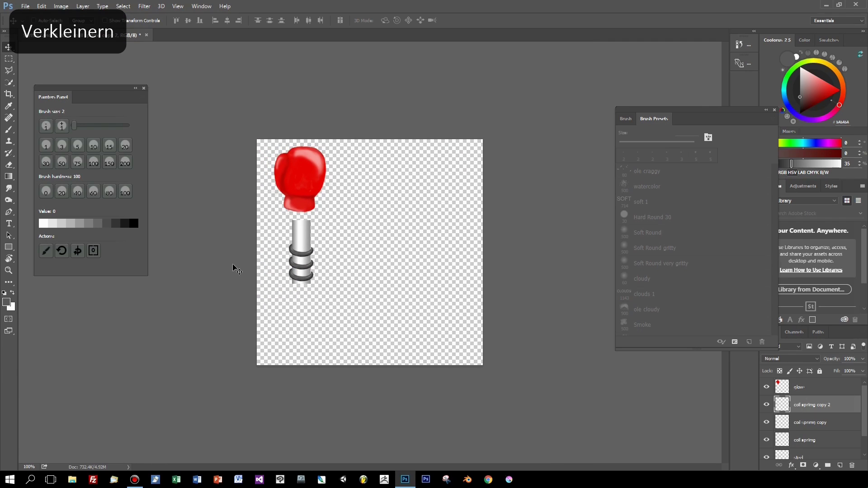
key(ctrl+alt+z)
key(ctrl+alt+z)
key(ctrl+alt+z)
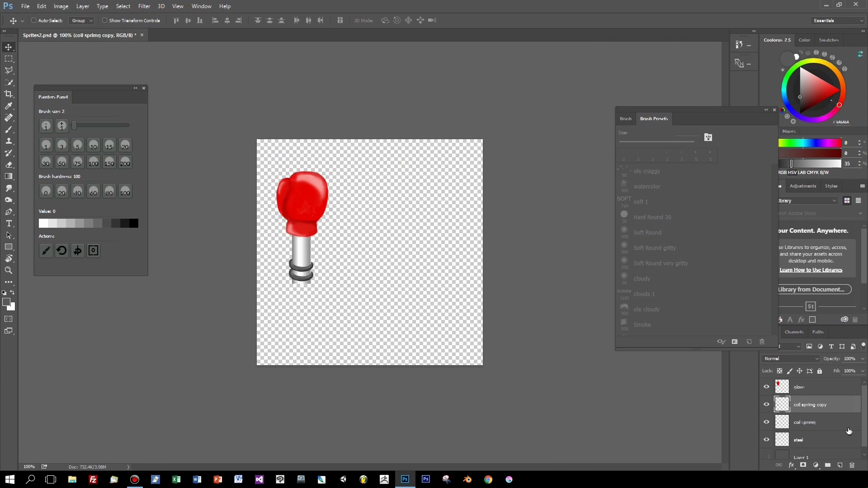
click(853, 466)
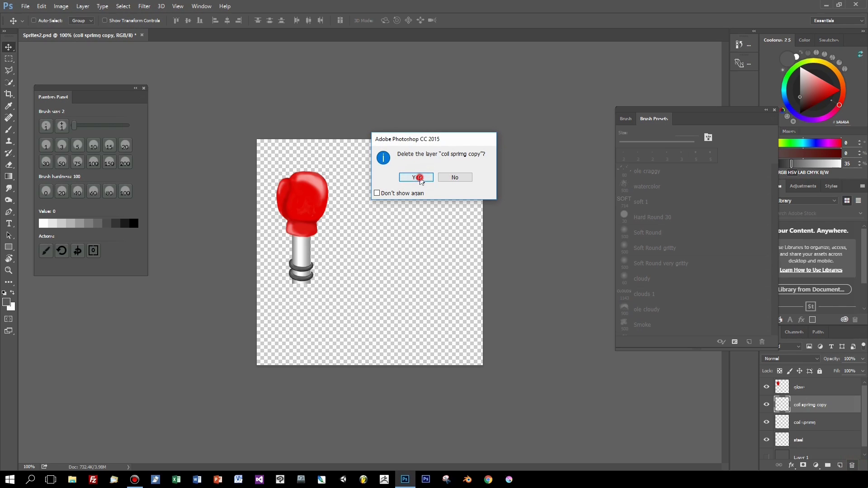
click(420, 180)
Place the coil ring beside the pole and the glove above it, then save Sprites2.psd
drag(305, 281, 342, 283)
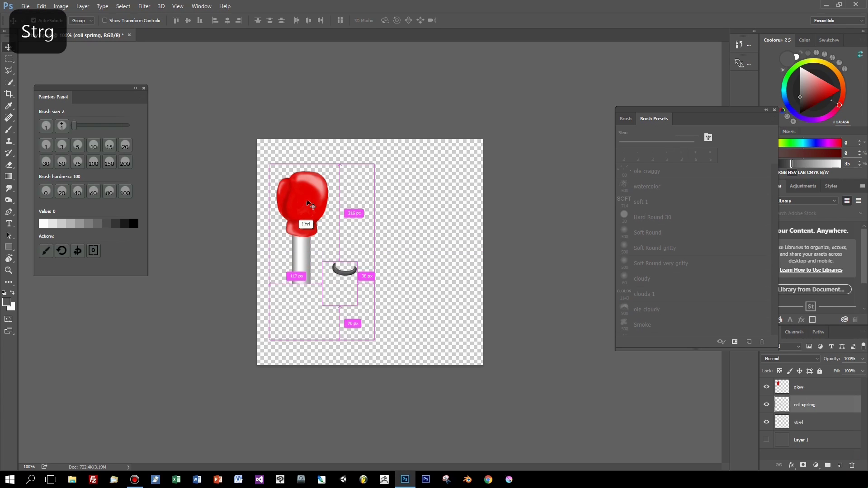
ctrl+drag(309, 199, 309, 174)
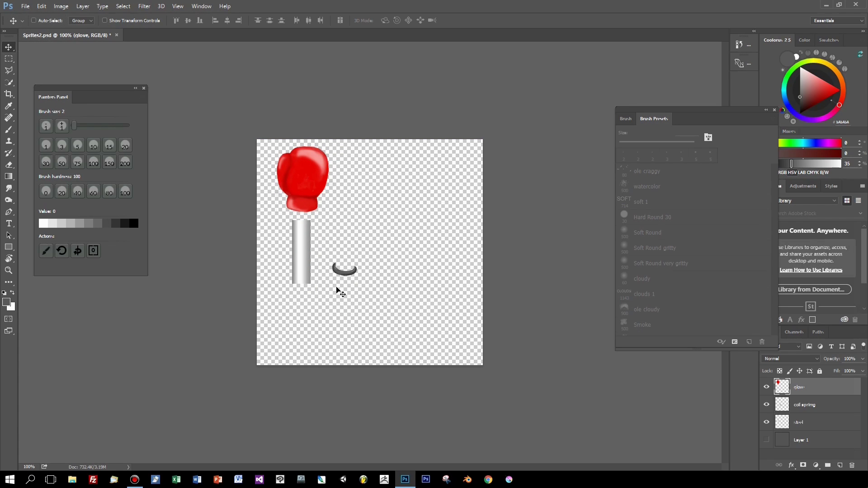
key(ctrl+s)
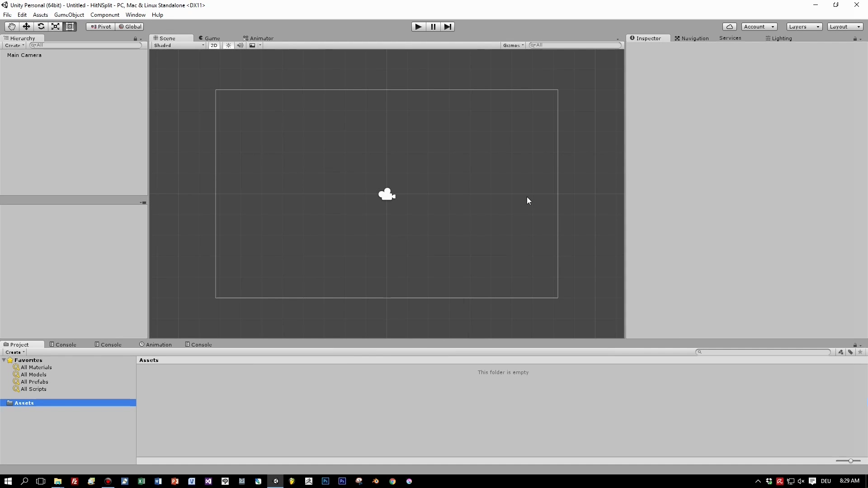
Import the standard 2D asset package with all its files
click(40, 15)
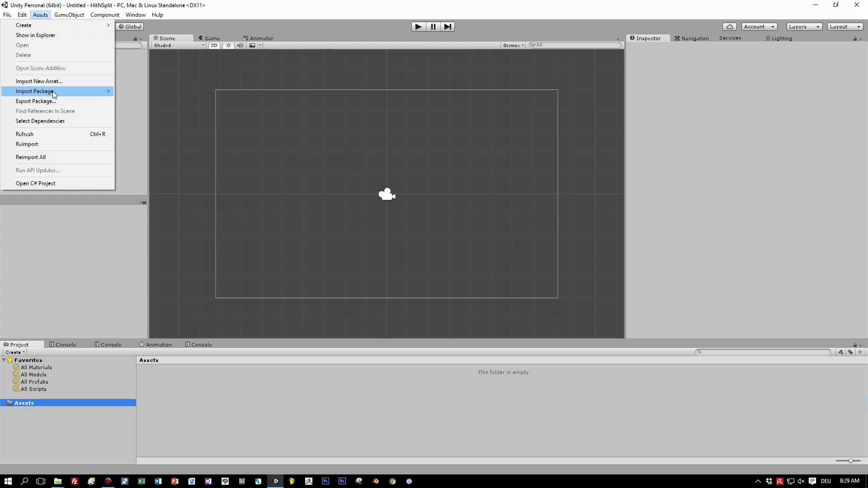
mouse_move(53, 94)
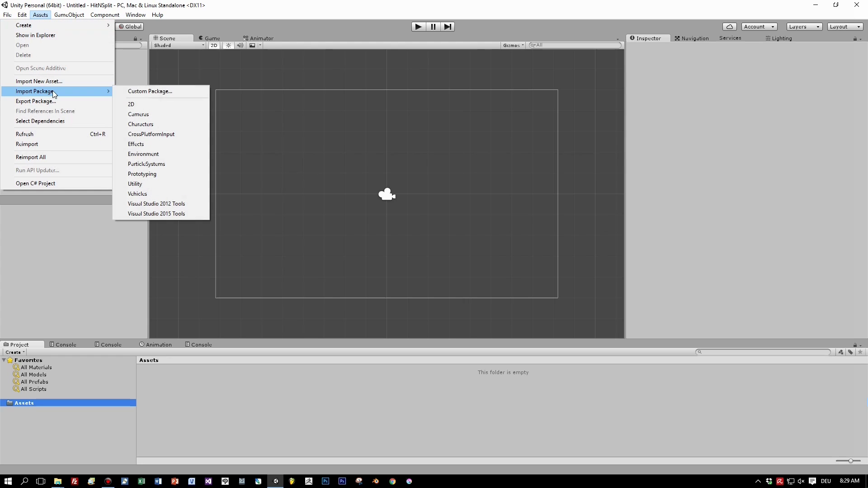
click(140, 106)
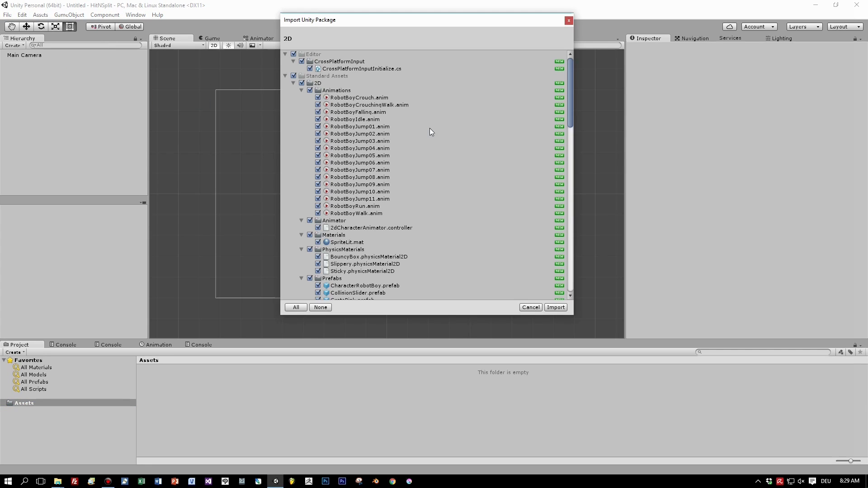
scroll(430, 129, down, 10)
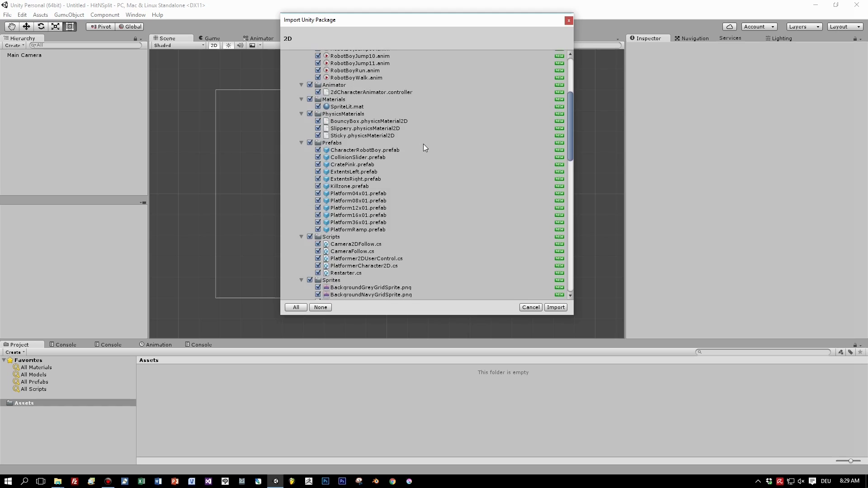
click(555, 307)
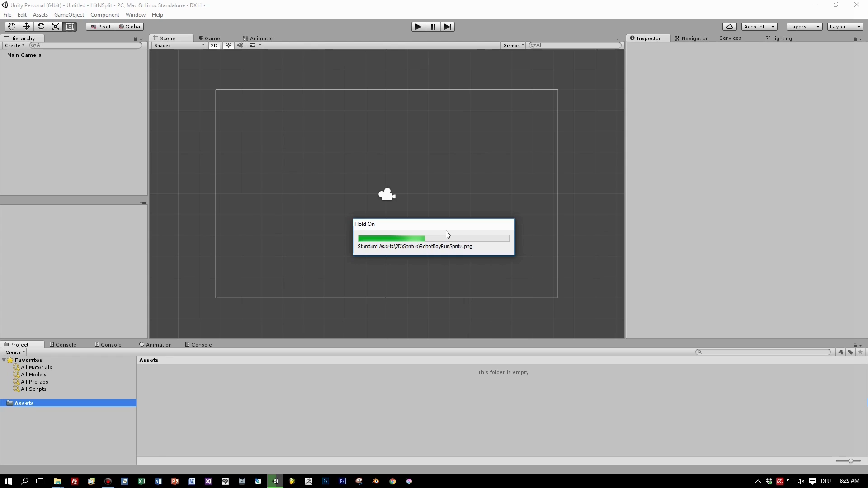
Create a new folder named Sprites under Assets and open it
right_click(228, 381)
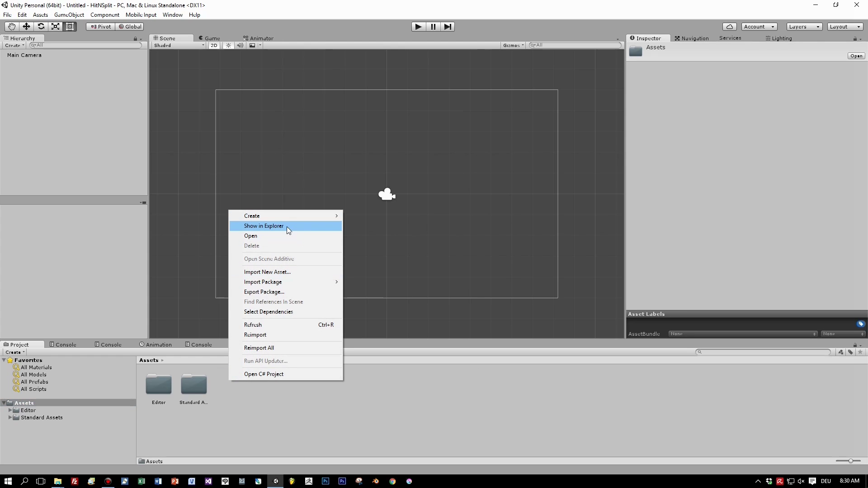
mouse_move(287, 215)
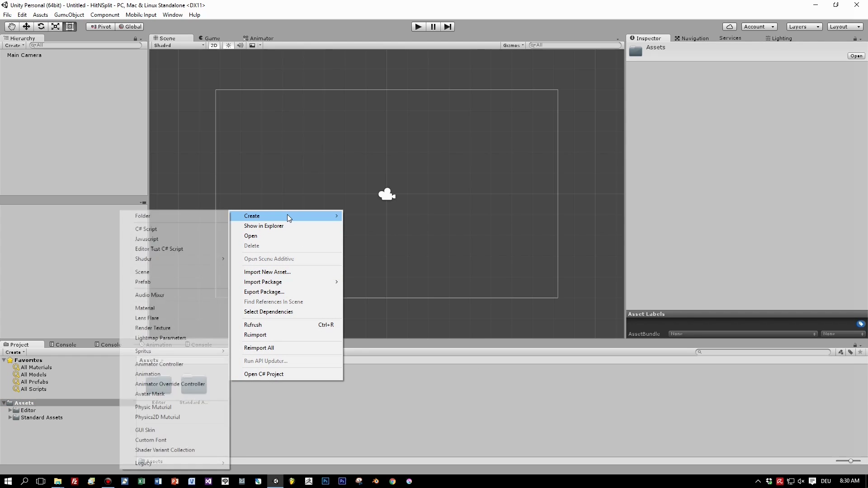
click(191, 220)
text(Spr)
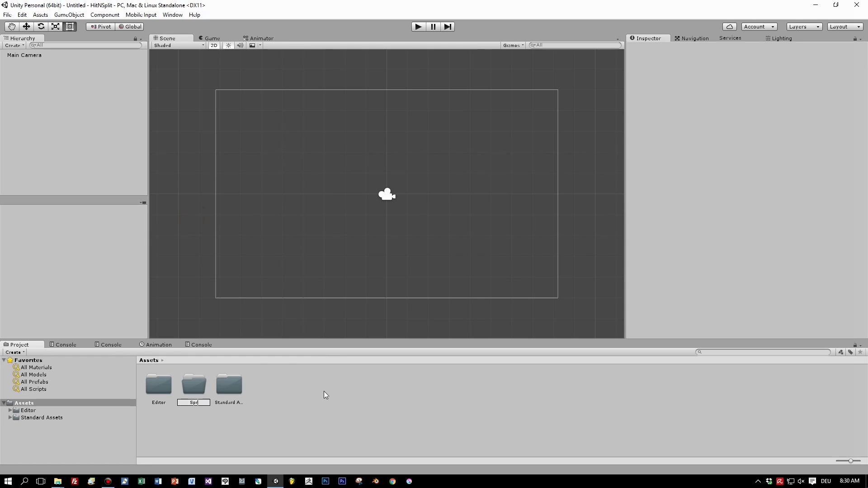
text(ite)
text(s)
key(Return)
double_click(199, 388)
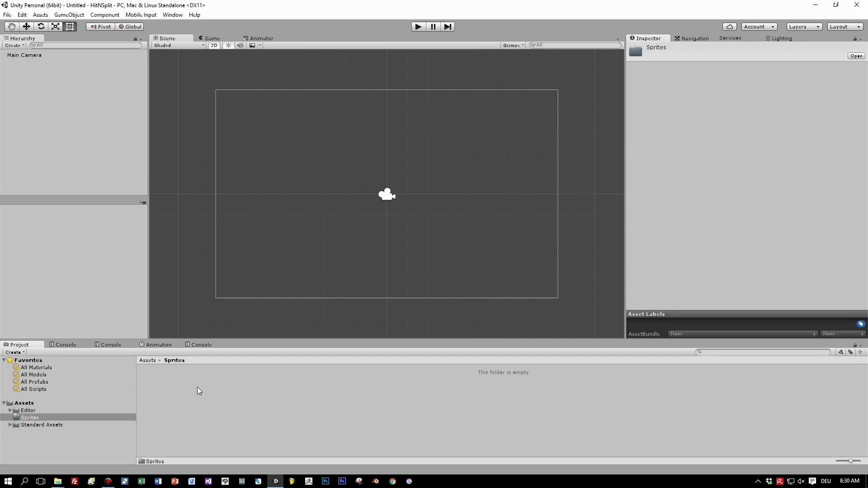
Drag Sprites2.psd from the Unit_Sprites folder window into Unity's Sprites folder
mouse_move(57, 481)
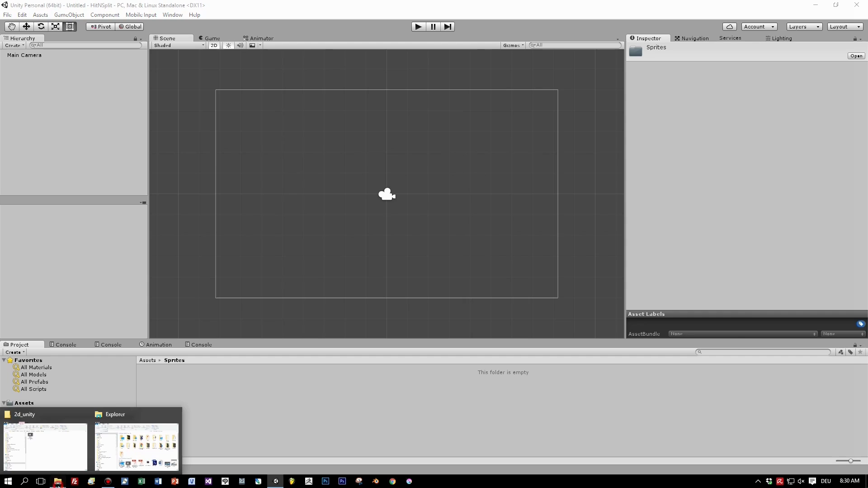
click(136, 446)
click(349, 181)
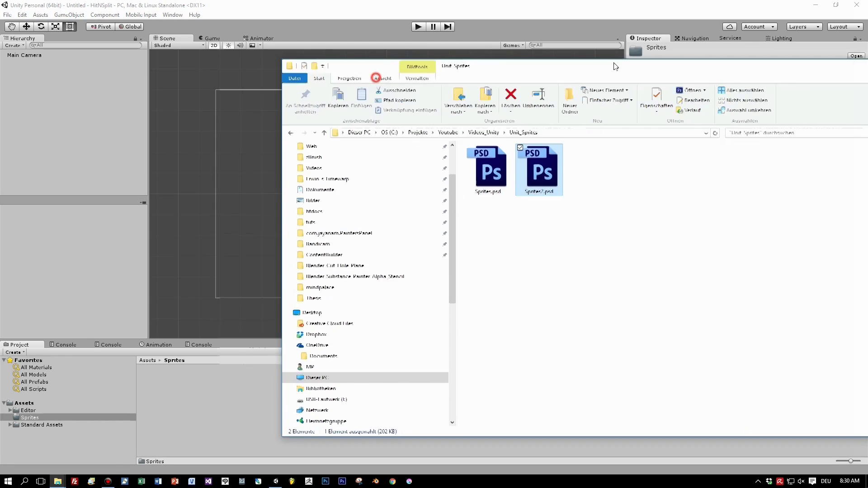
drag(616, 67, 681, 63)
drag(605, 168, 197, 394)
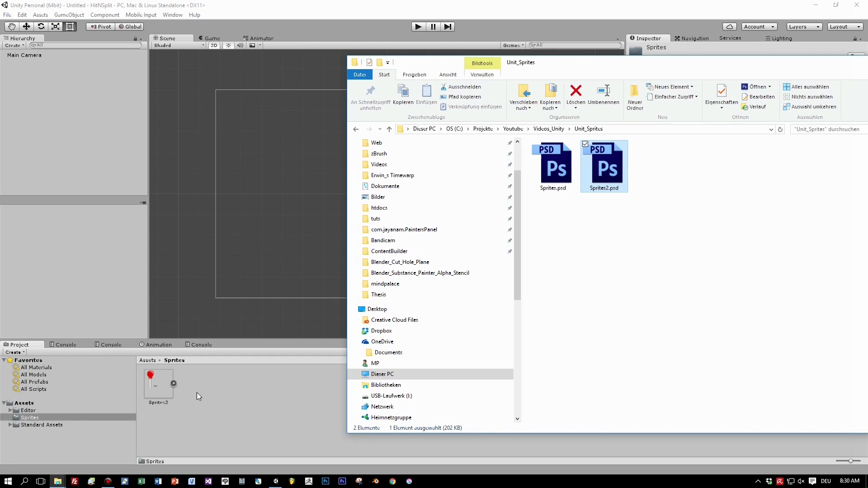
Set Sprites2's Sprite Mode to Multiple, apply it, and open the Sprite Editor
click(154, 391)
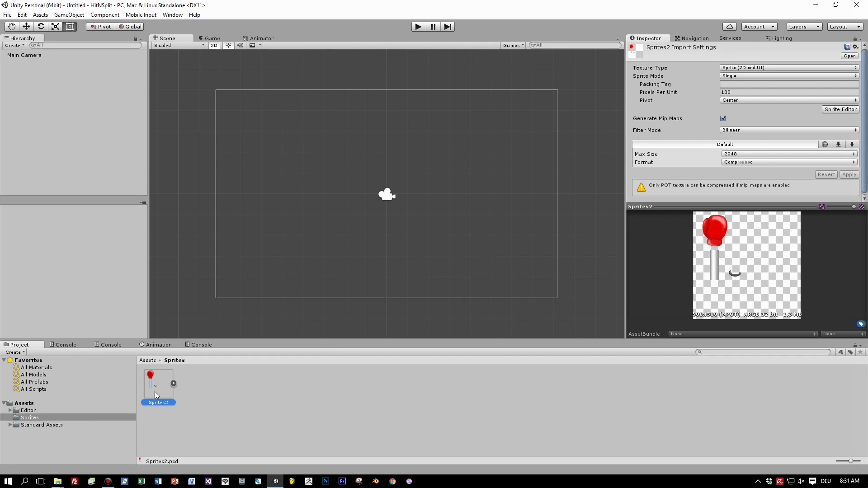
click(754, 75)
click(745, 95)
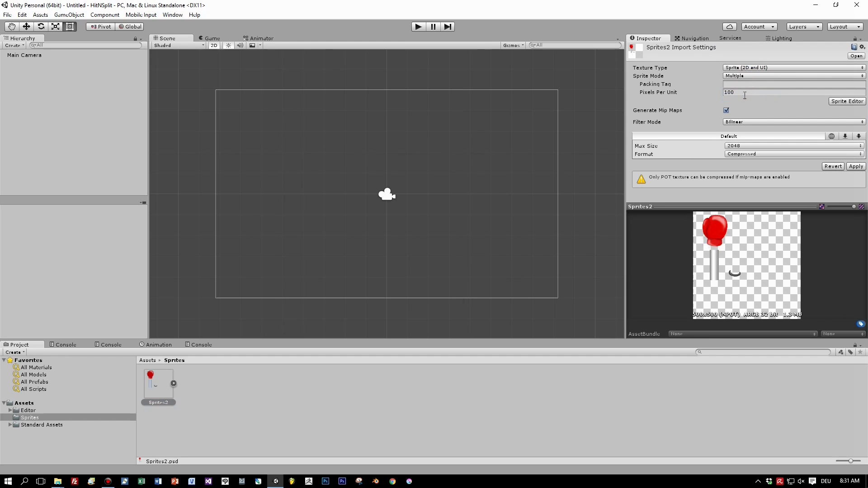
click(856, 167)
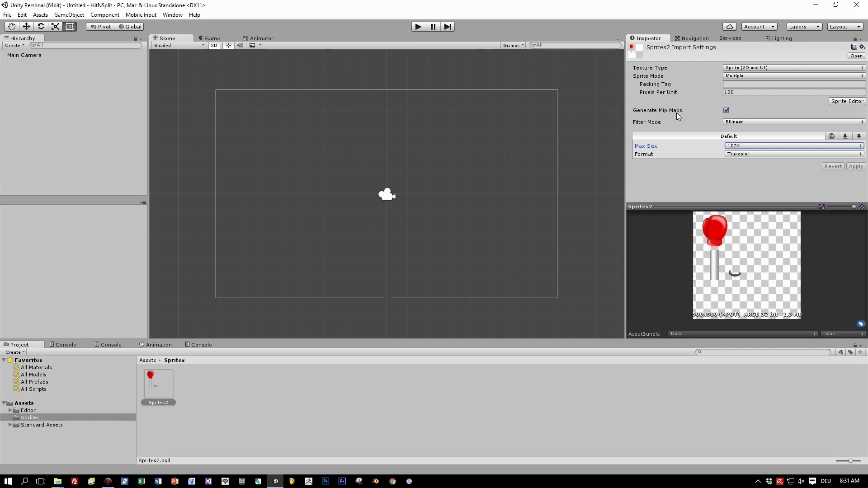
click(842, 103)
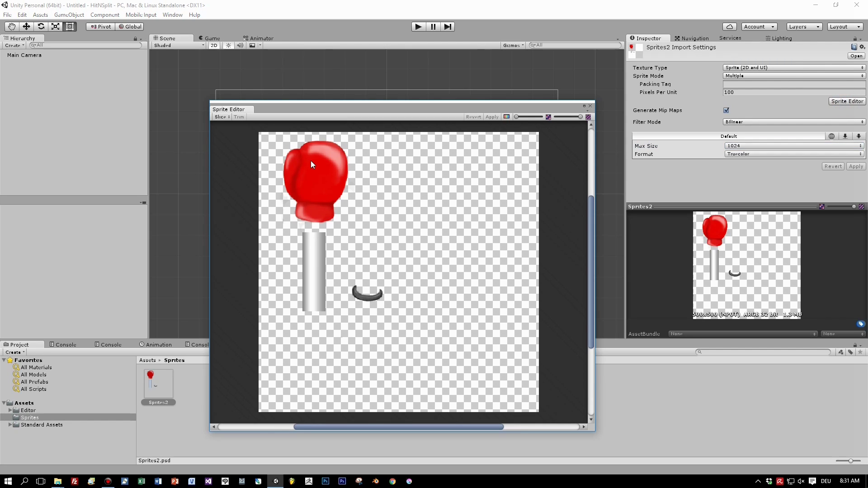
Slice the sheet automatically and shift the coil's slice slightly
click(221, 117)
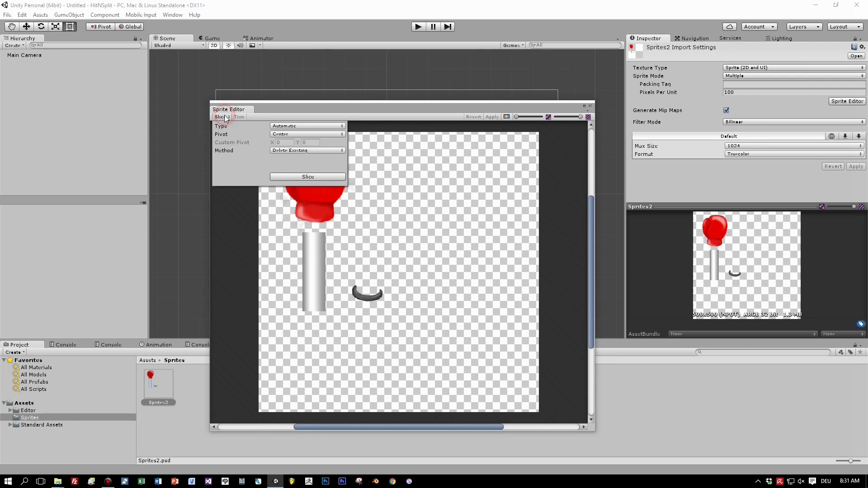
click(315, 180)
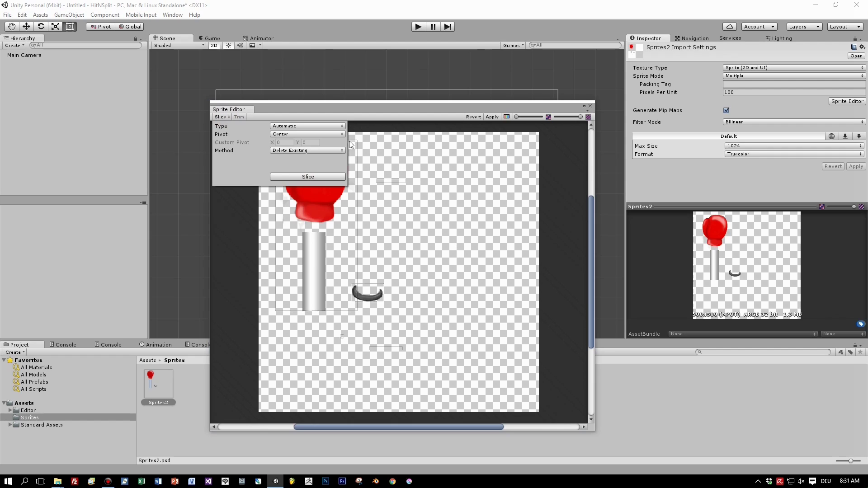
click(369, 292)
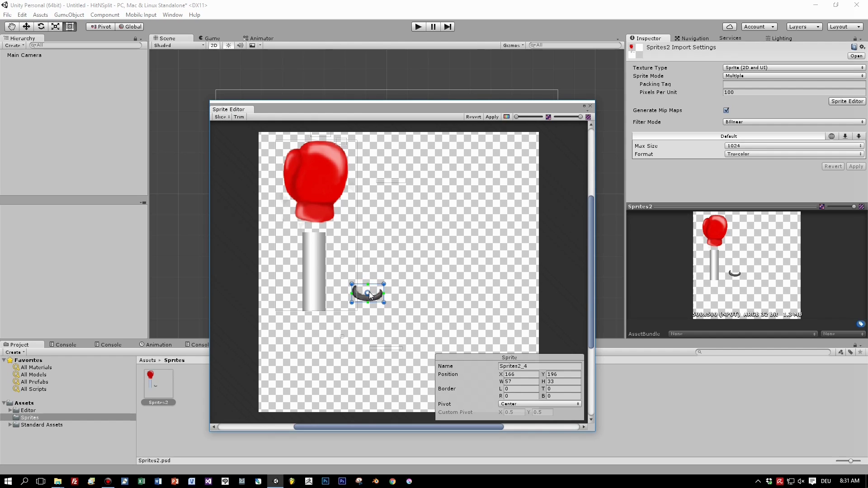
drag(376, 292, 378, 291)
Replace the combined glove-and-stick slice with separate slices around the glove and the steel bar
click(344, 259)
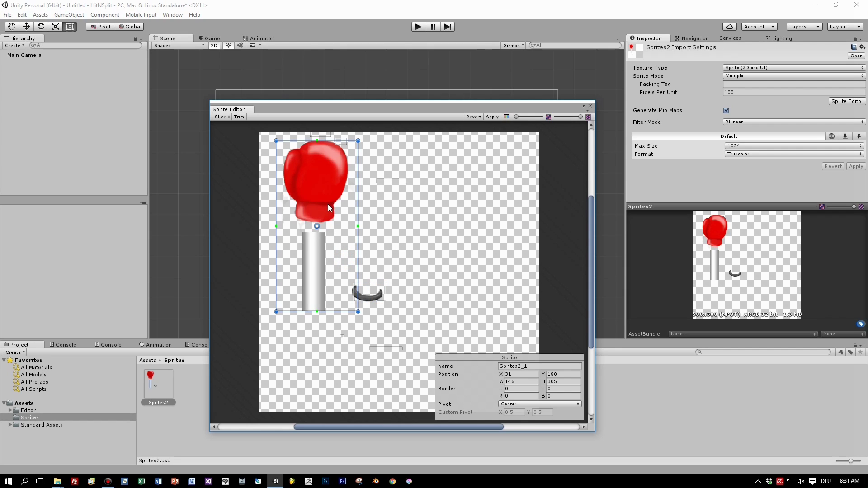
click(216, 117)
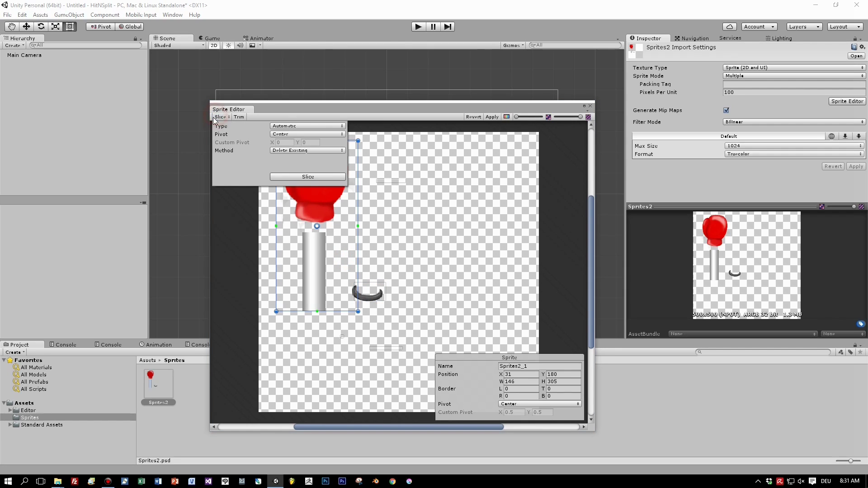
click(308, 176)
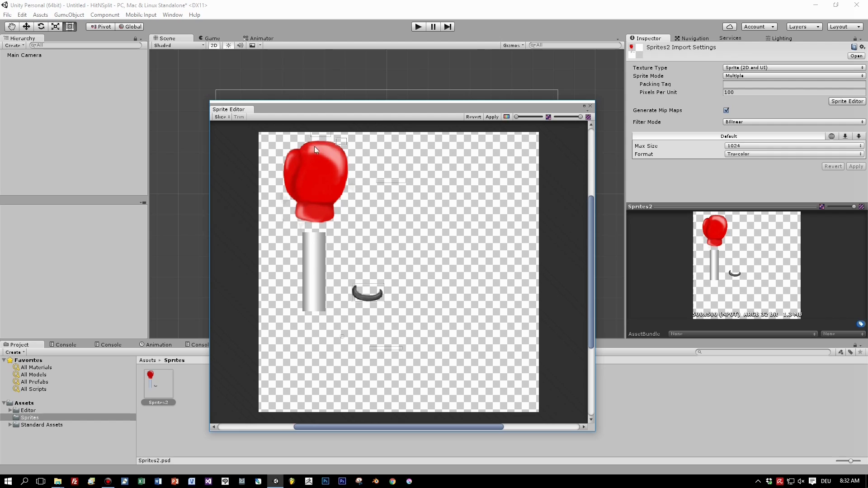
mouse_move(276, 135)
mouse_down()
mouse_move(361, 190)
mouse_move(358, 227)
mouse_up()
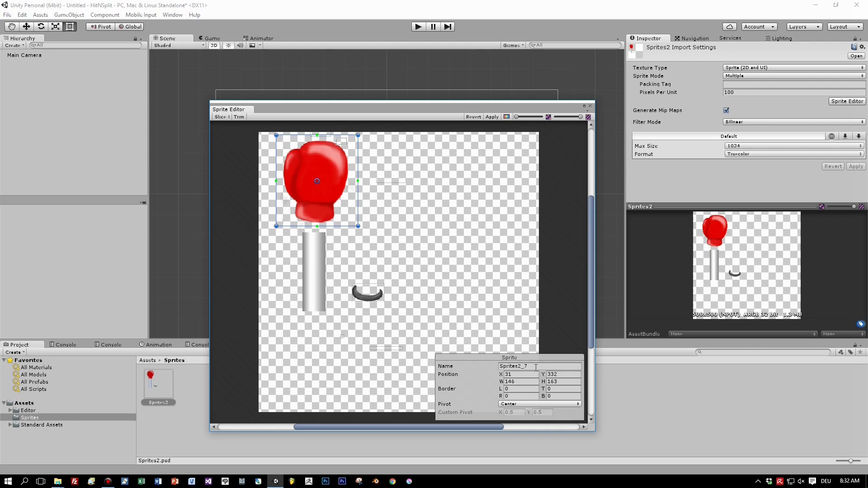
click(342, 244)
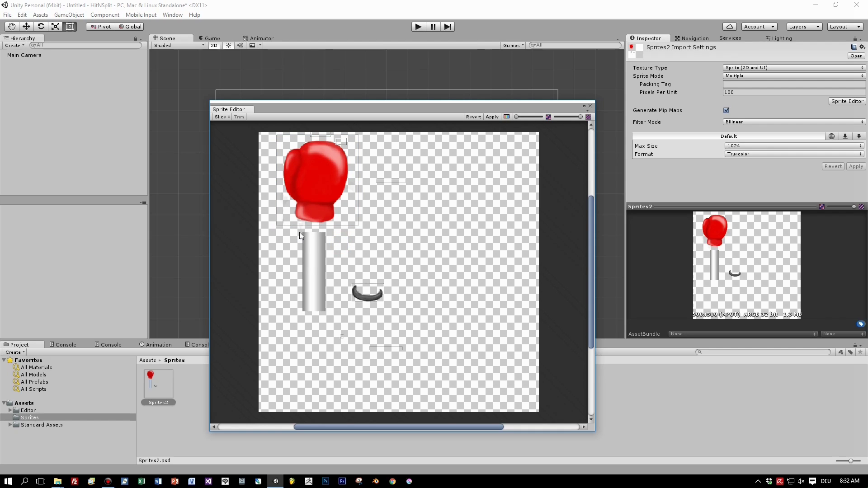
drag(311, 239, 329, 317)
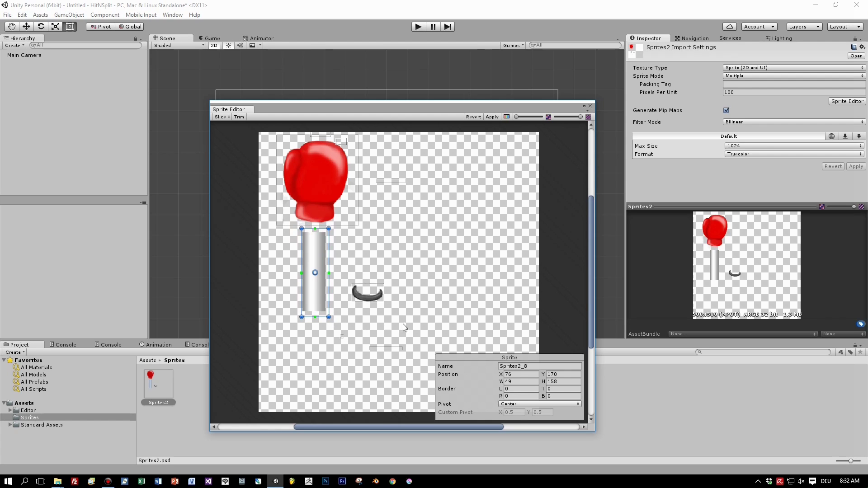
Delete the four stray tiny slices and narrow the glove slice to fit the glove
click(369, 293)
click(329, 203)
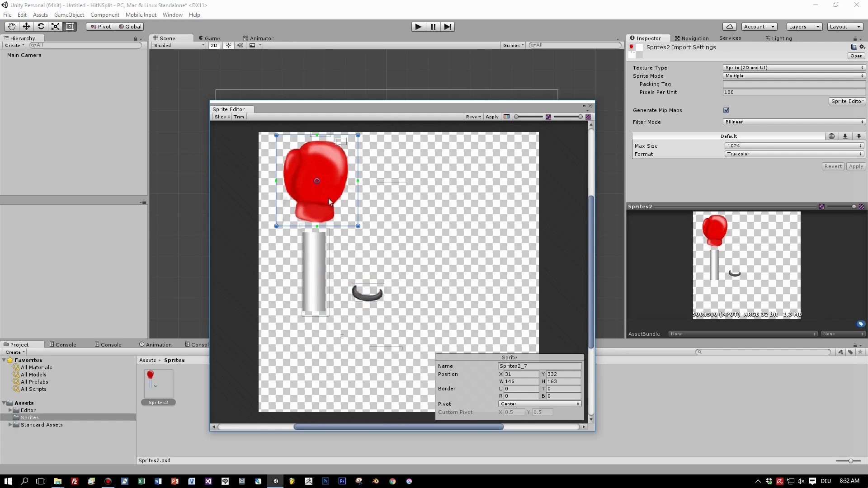
click(393, 180)
key(Delete)
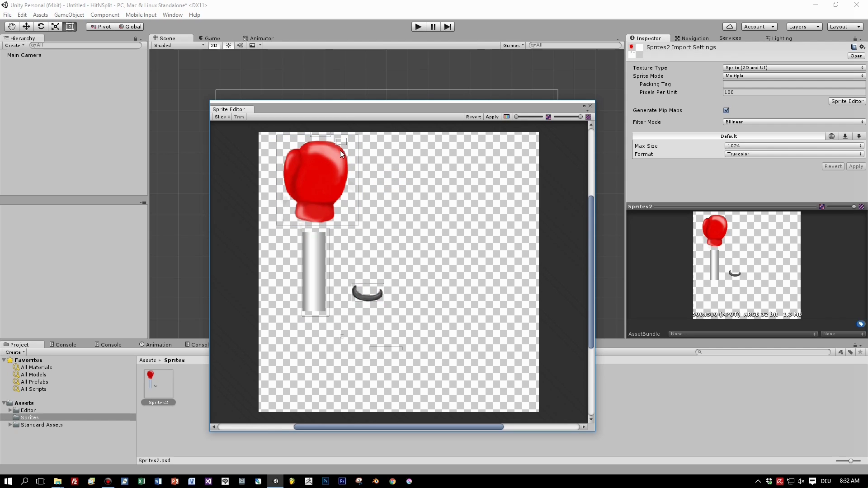
click(345, 140)
key(Delete)
click(324, 135)
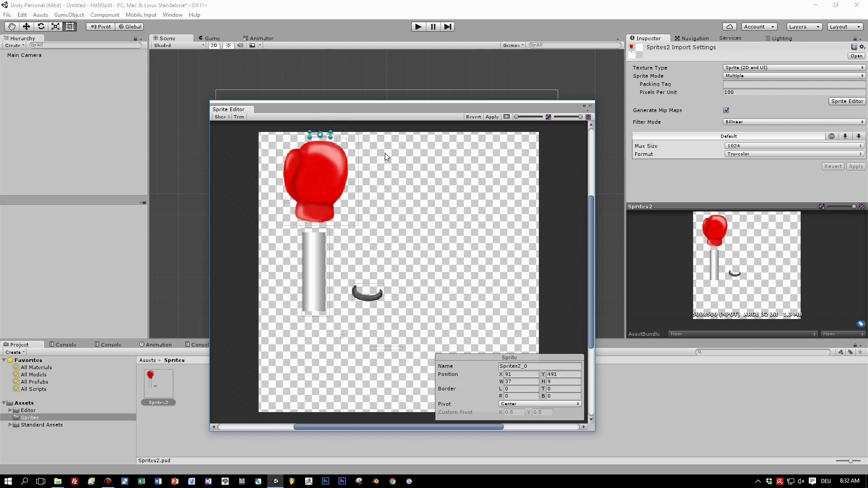
key(Delete)
click(342, 143)
key(Delete)
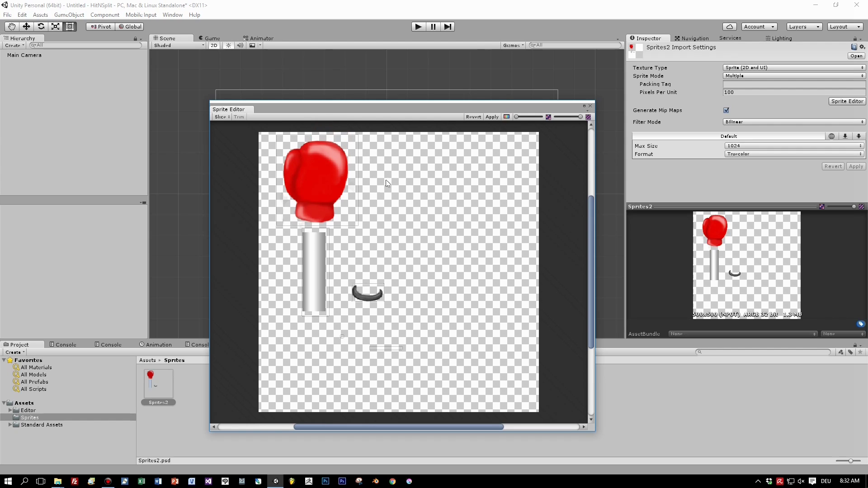
click(329, 198)
drag(358, 180, 353, 179)
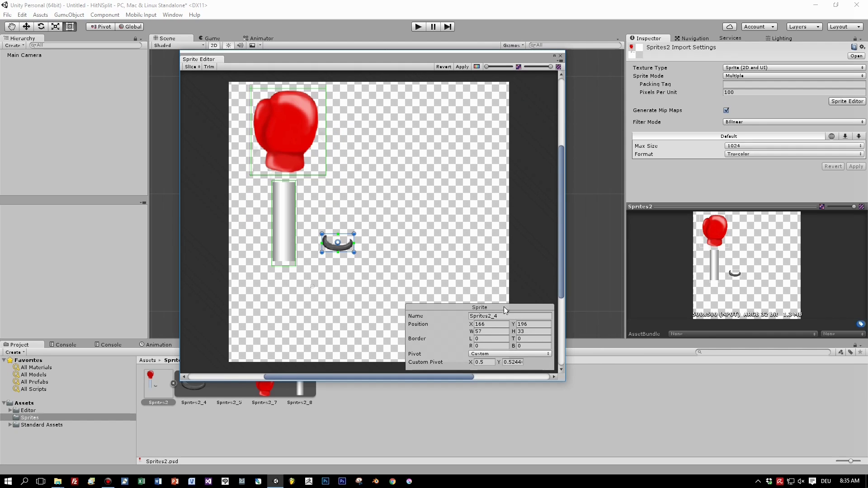
Name the coil, steel bar and glove slices SpringCoil, Steel and Glove
click(504, 315)
text(SpringCoi)
click(279, 230)
click(507, 316)
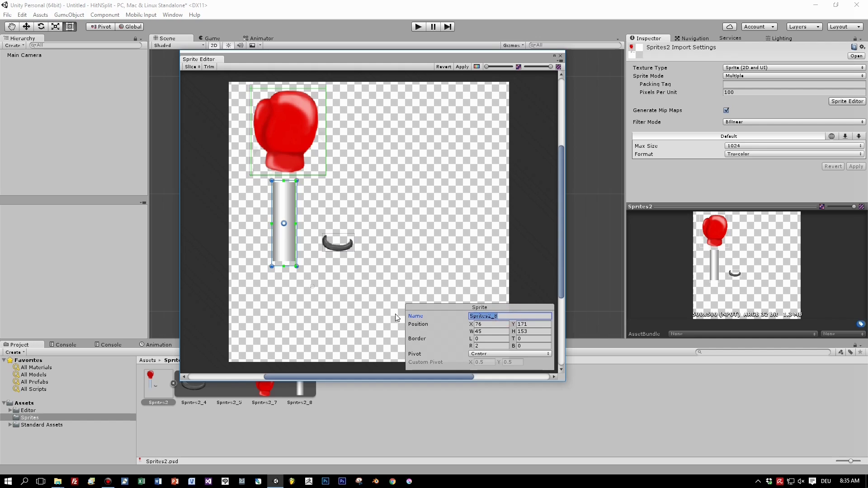
text(Steel)
click(291, 133)
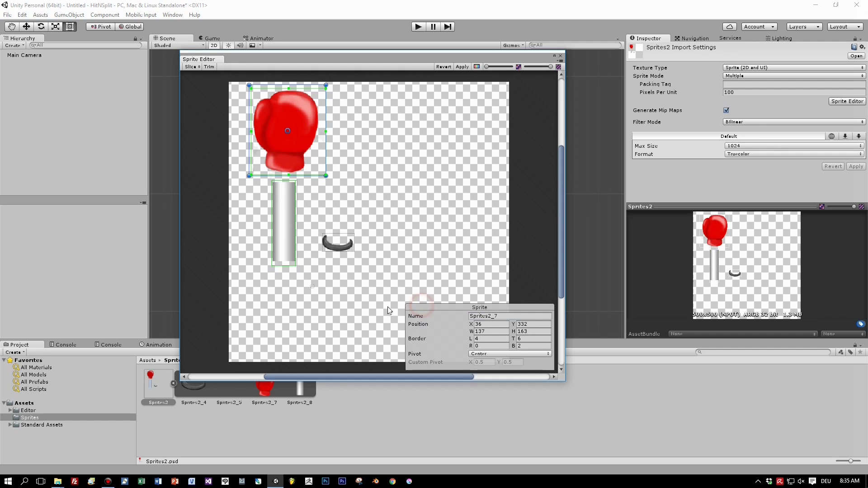
mouse_move(561, 235)
mouse_down()
mouse_move(558, 265)
mouse_move(557, 212)
mouse_move(557, 219)
mouse_up()
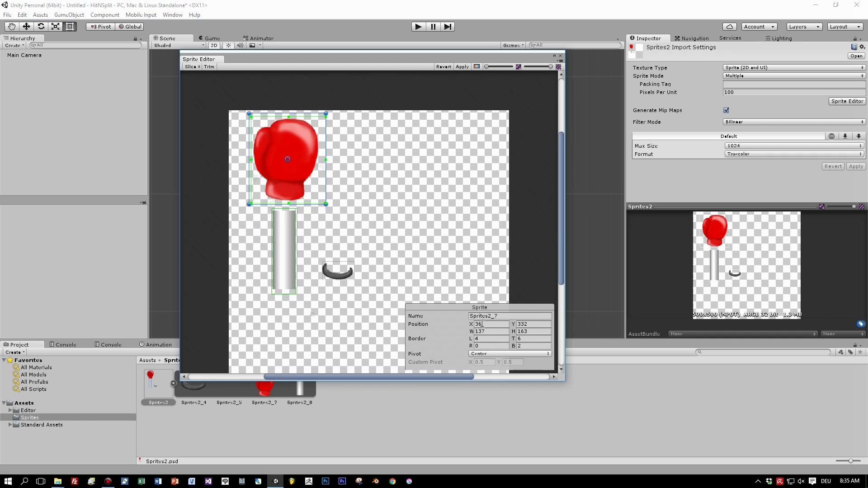
click(503, 316)
text(Glove)
Apply the slices, delete the leftover Sprites2_5 sprite, apply again, and close the Sprite Editor
click(462, 67)
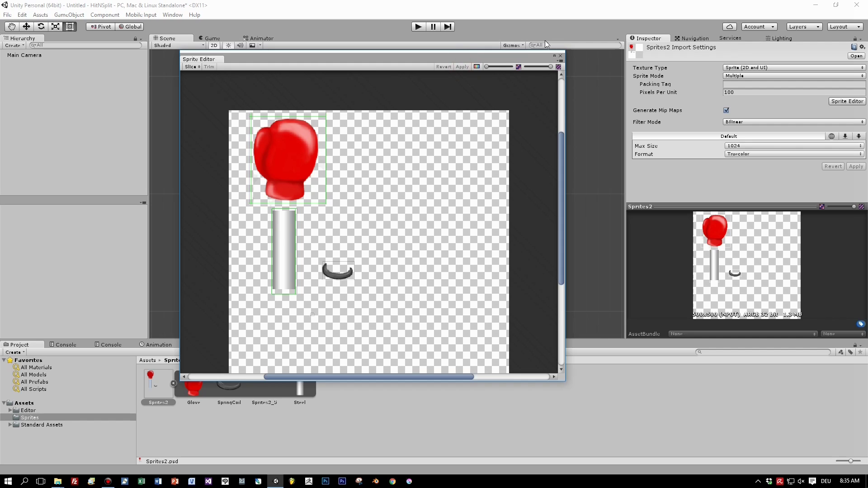
click(267, 392)
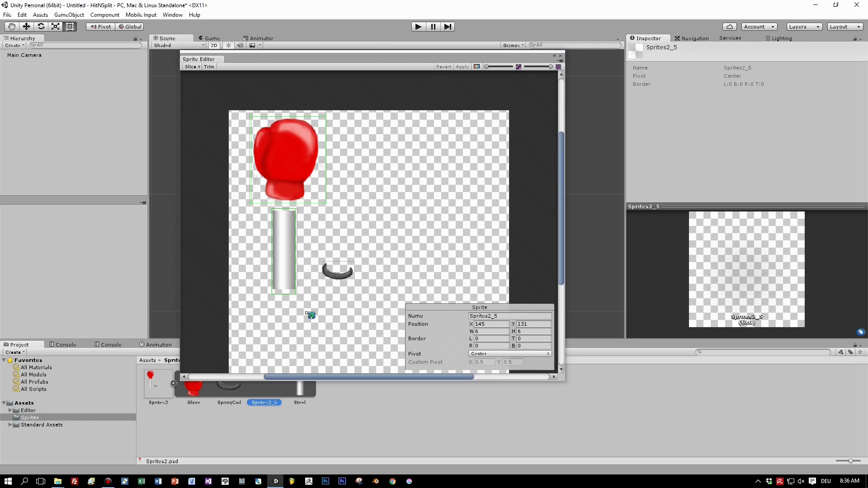
key(Delete)
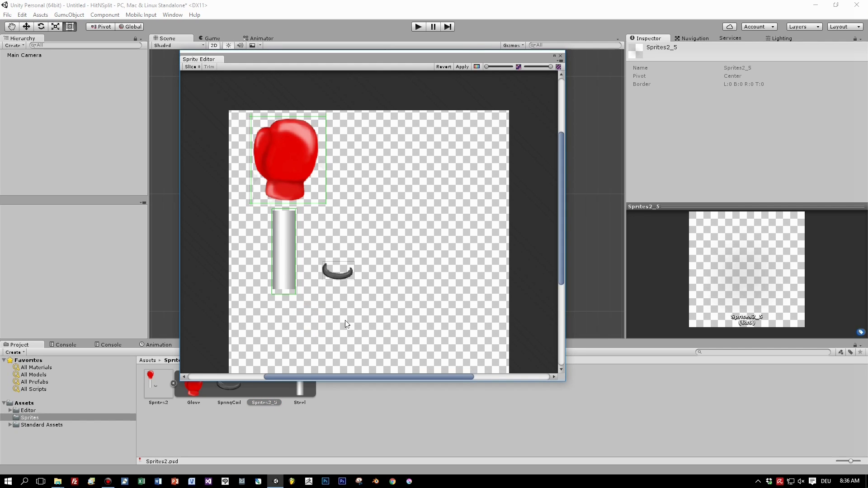
click(459, 67)
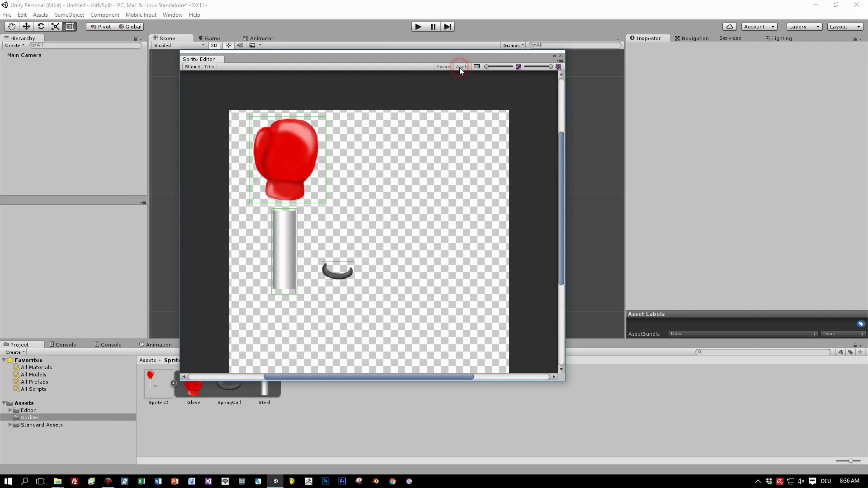
click(561, 57)
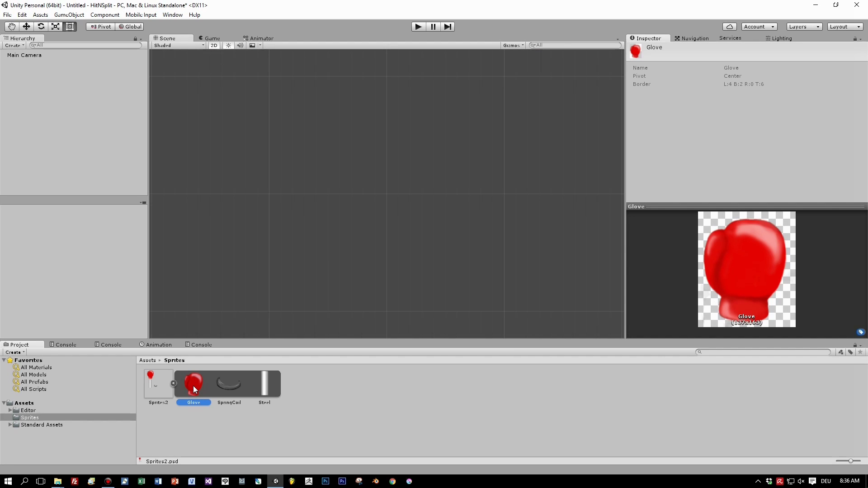
Create an empty object in the Hierarchy and rename it GloveObj
right_click(25, 86)
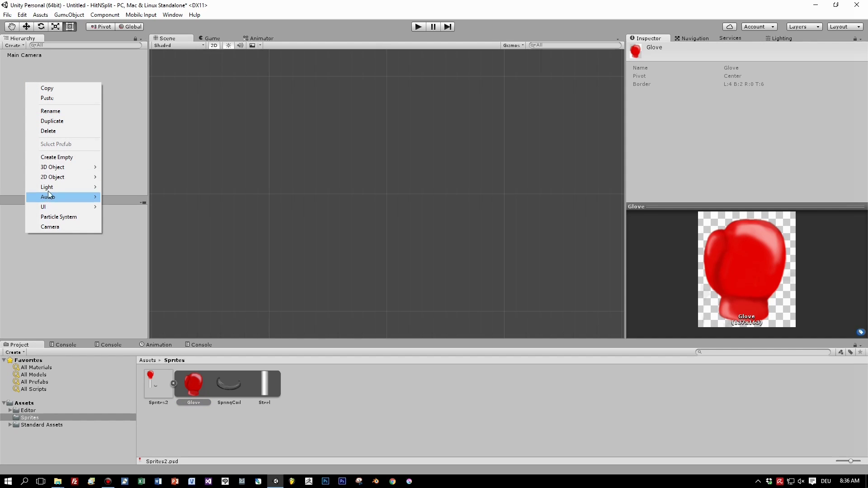
click(62, 159)
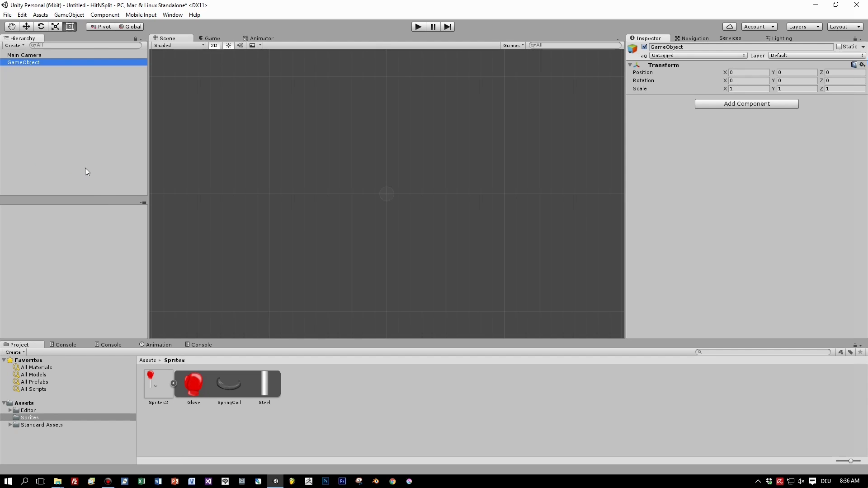
key(F2)
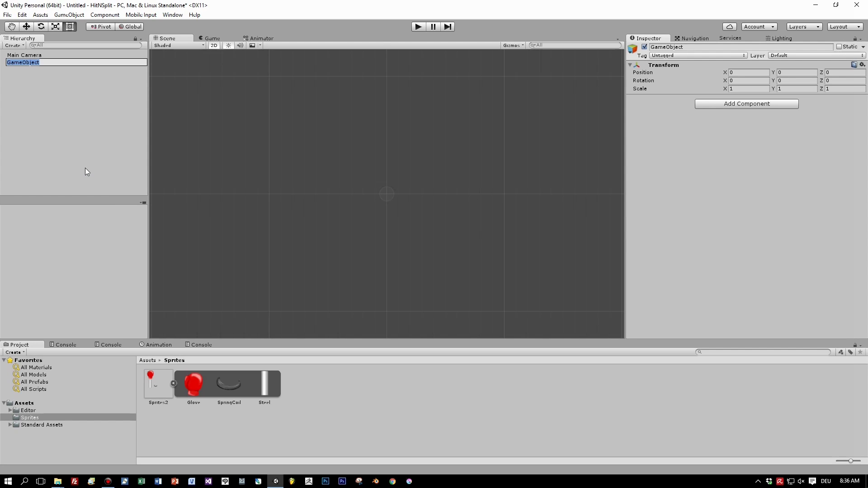
text(Glove)
text(Obj)
key(Return)
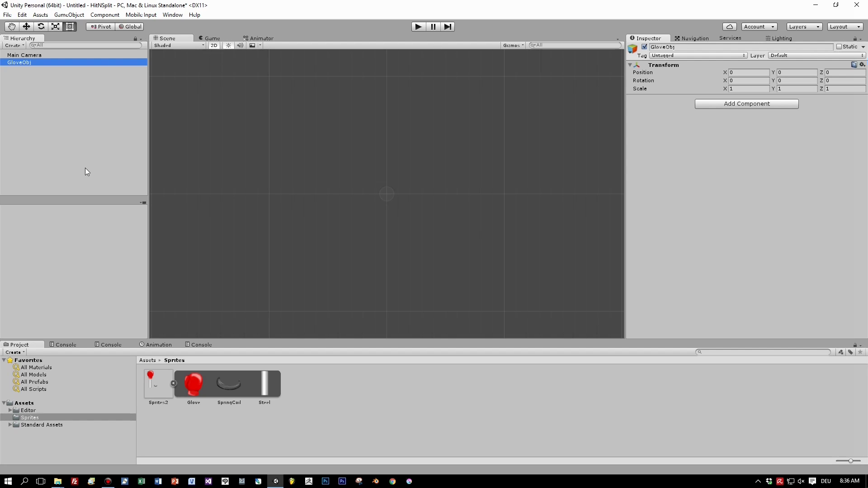
Drag the Glove, Steel and SpringCoil sprites into the scene as children of GloveObj
drag(189, 386, 38, 68)
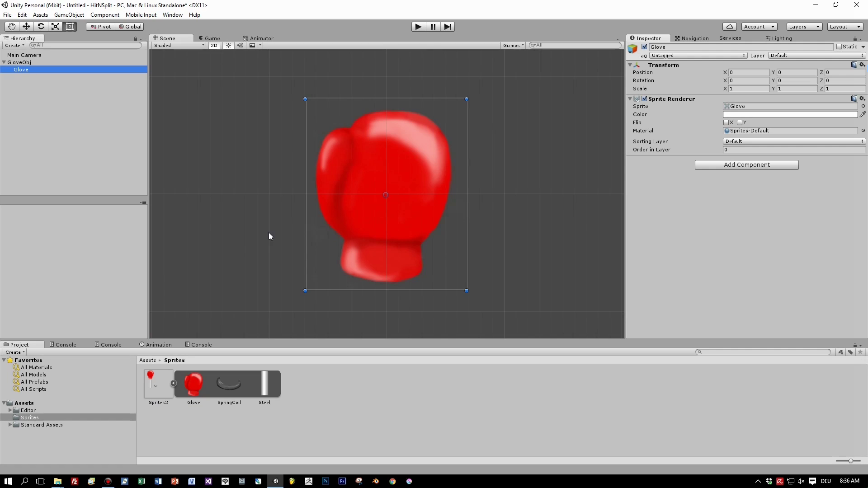
scroll(290, 235, down, 2)
drag(264, 387, 29, 68)
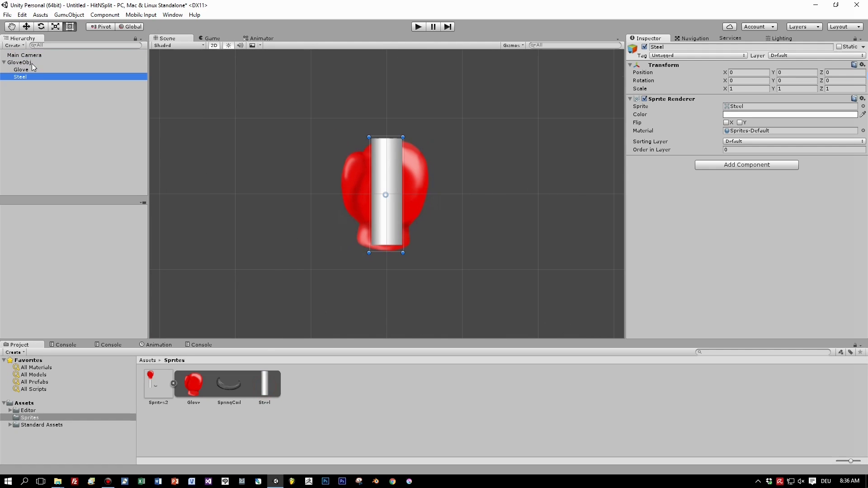
drag(229, 388, 34, 67)
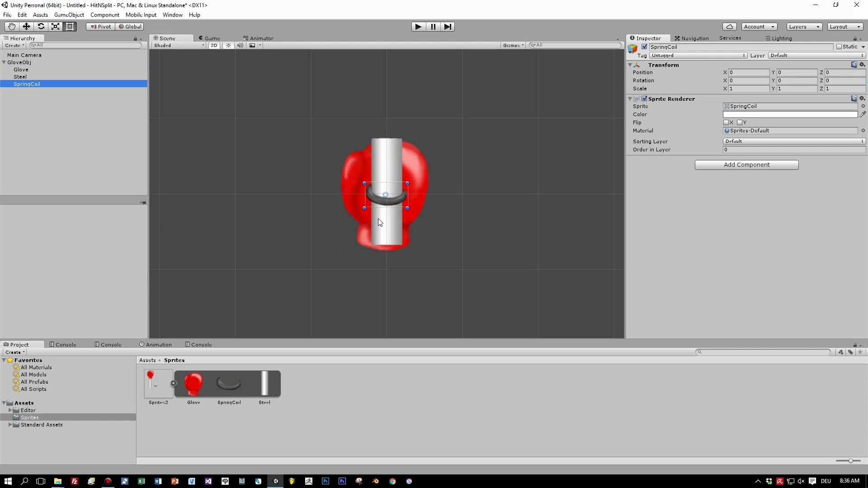
Raise the glove with the Move tool to about Y 1.104, above the steel rod
click(414, 167)
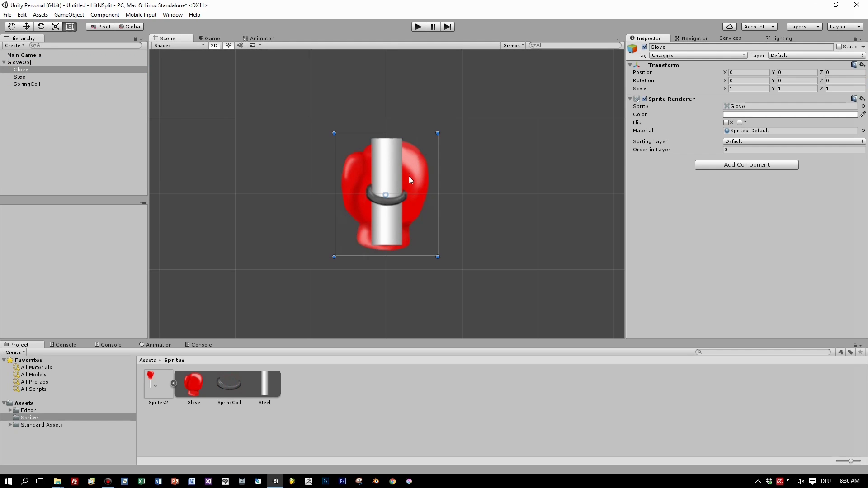
scroll(407, 181, down, 2)
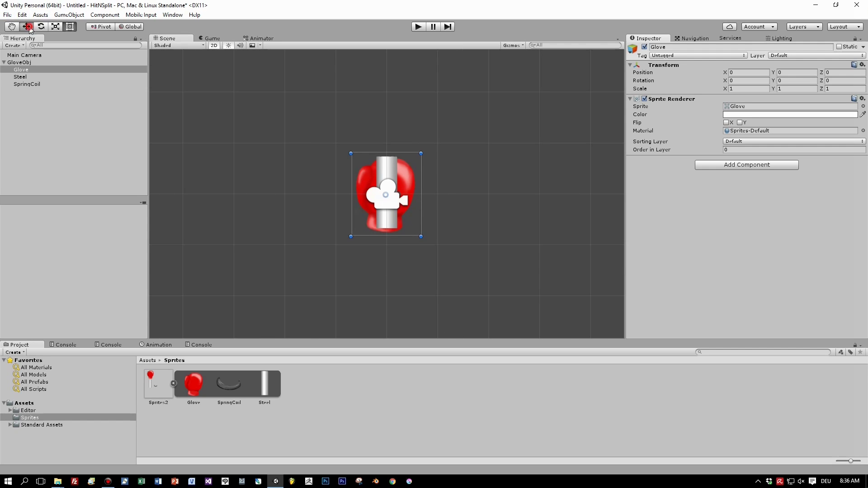
key(w)
drag(388, 159, 404, 102)
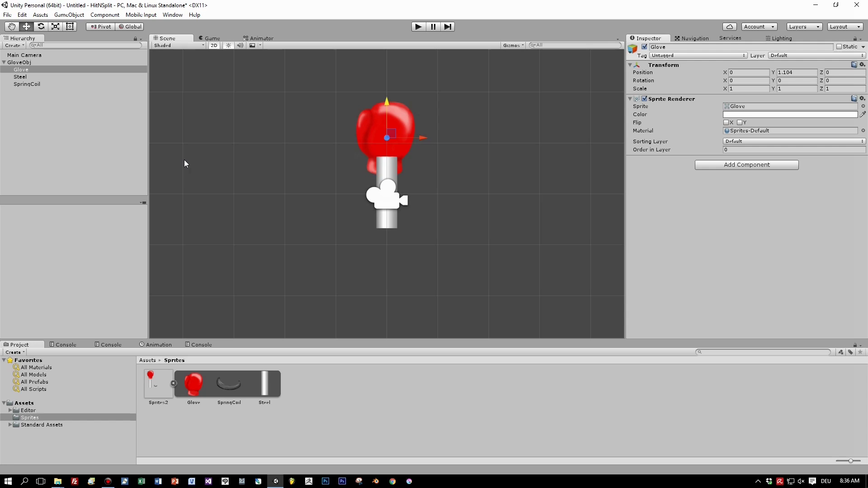
click(22, 71)
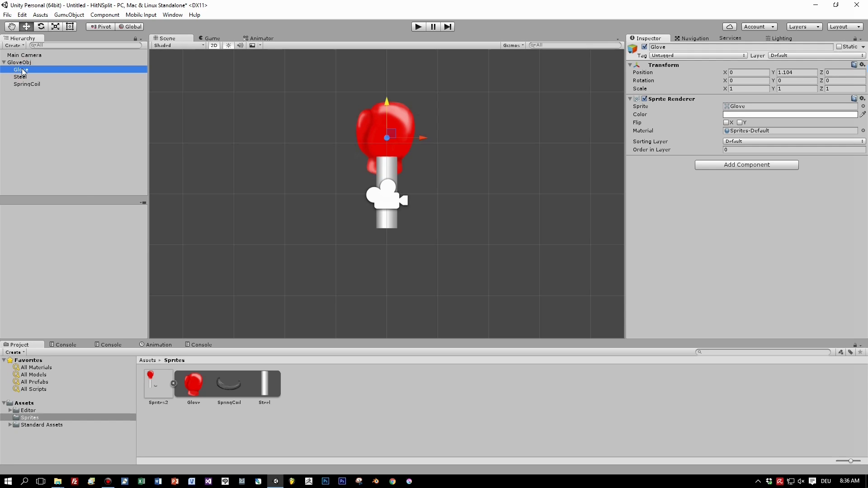
mouse_move(22, 69)
mouse_down()
mouse_move(22, 100)
mouse_move(22, 67)
mouse_up()
Set Order in Layer to 1 for SpringCoil and 2 for Glove
click(20, 77)
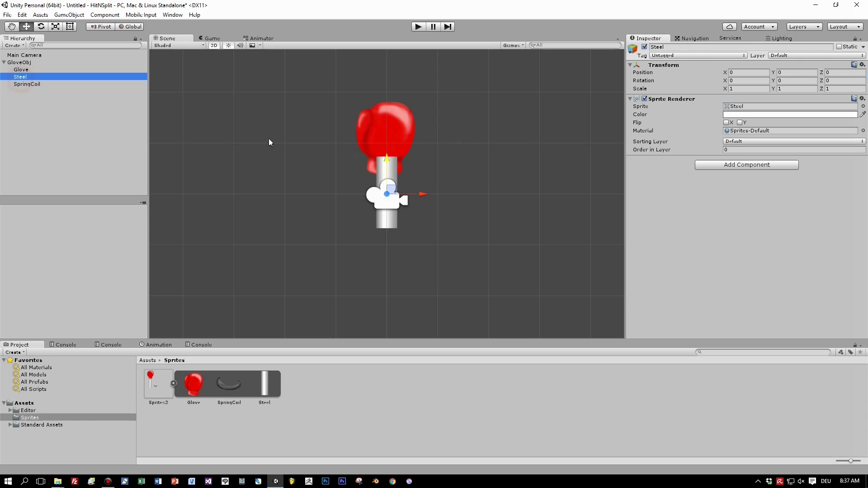
click(740, 150)
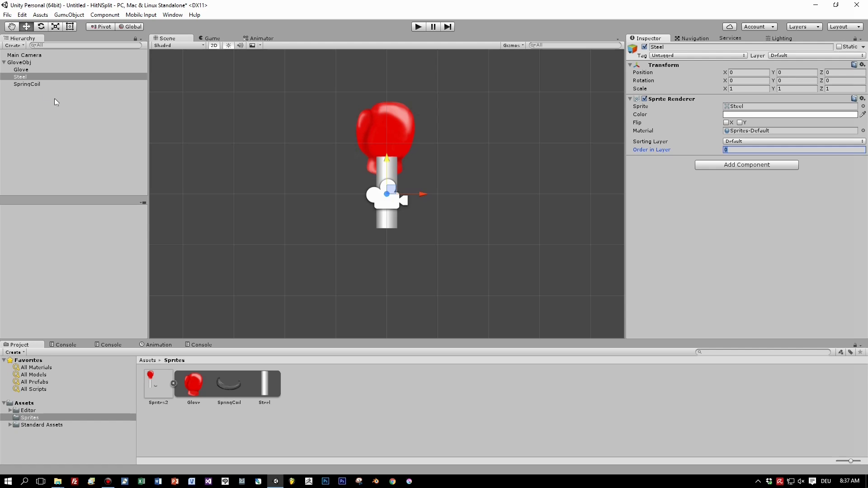
click(27, 84)
click(730, 149)
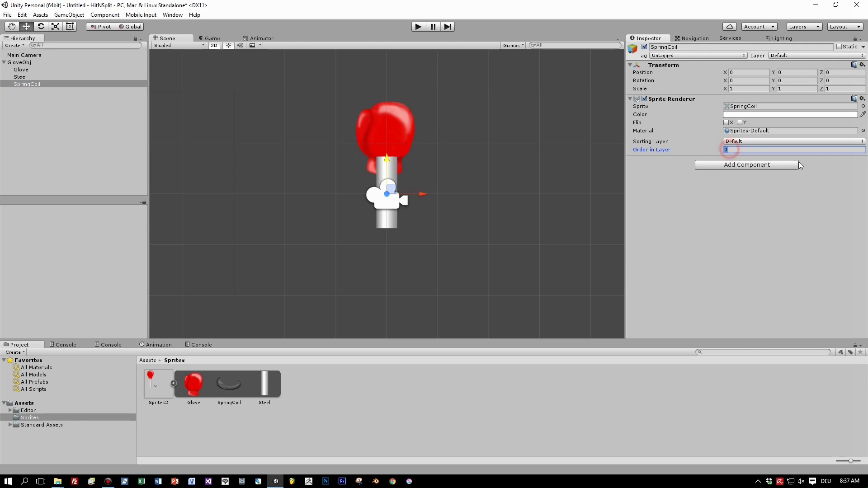
text(1)
click(22, 69)
click(748, 150)
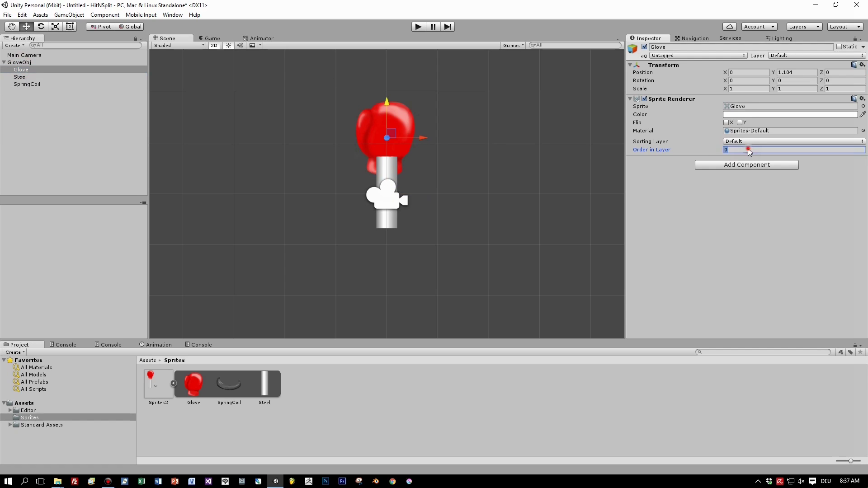
text(2)
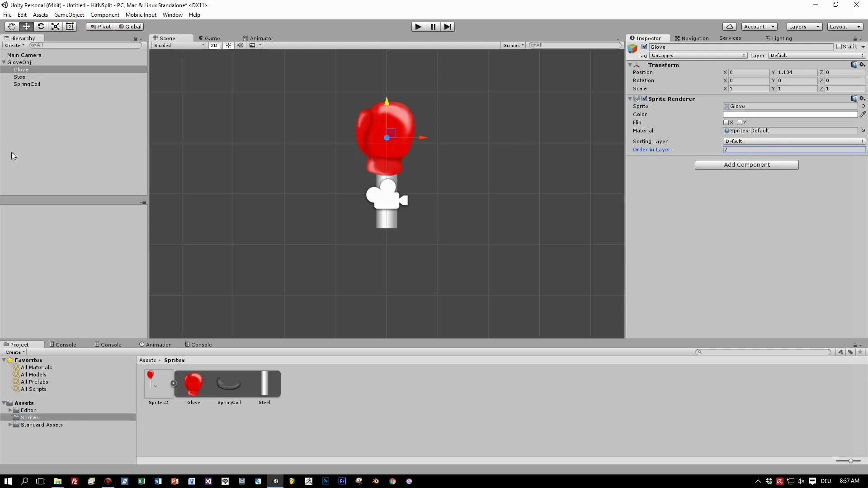
click(19, 62)
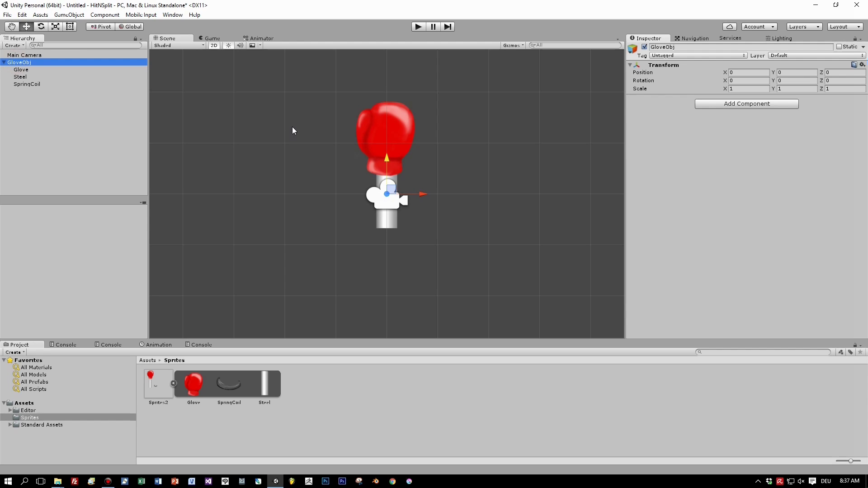
click(21, 70)
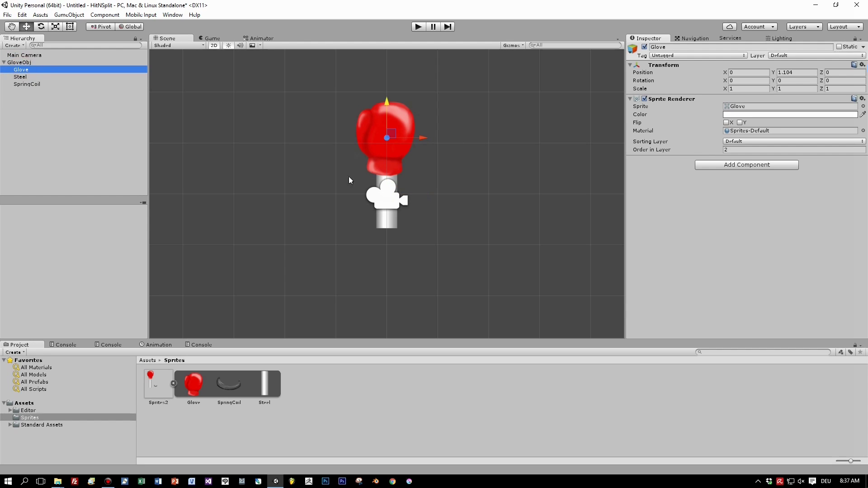
click(17, 79)
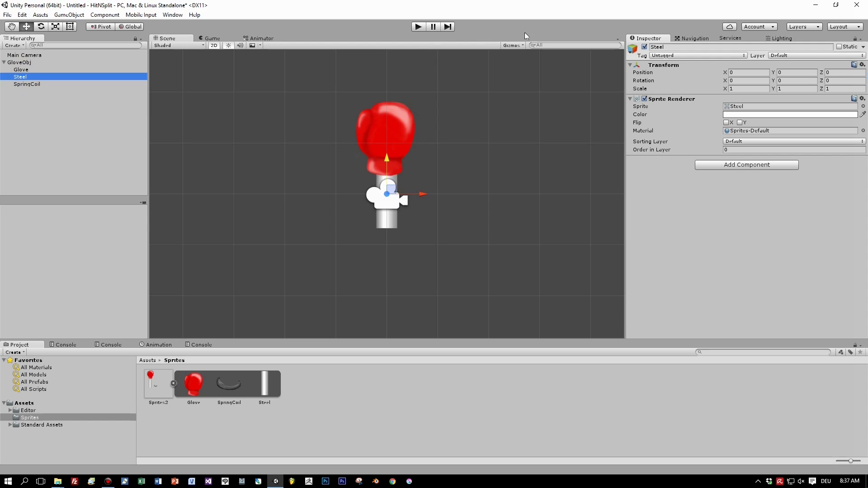
Turn off 3D Icons in the scene Gizmos menu
click(518, 46)
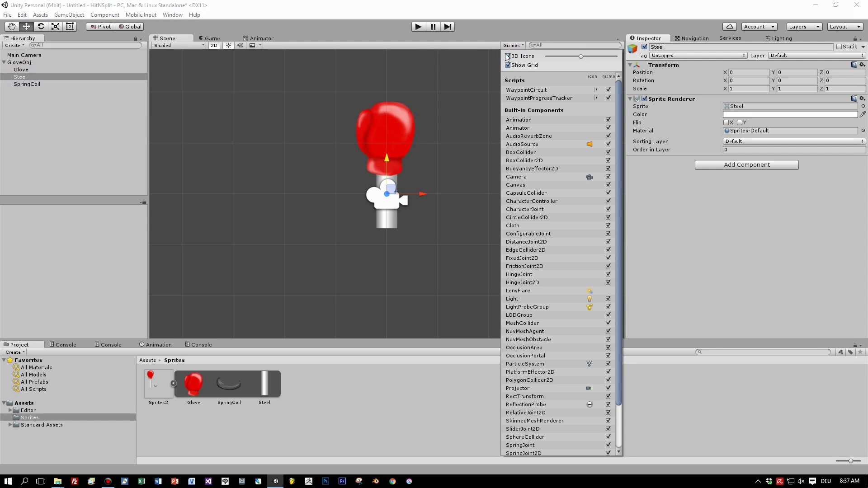
click(508, 56)
scroll(411, 212, up, 4)
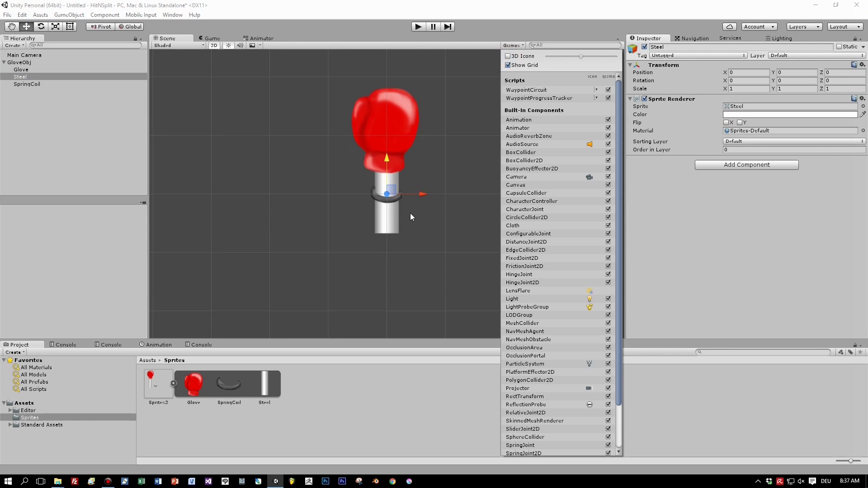
click(390, 202)
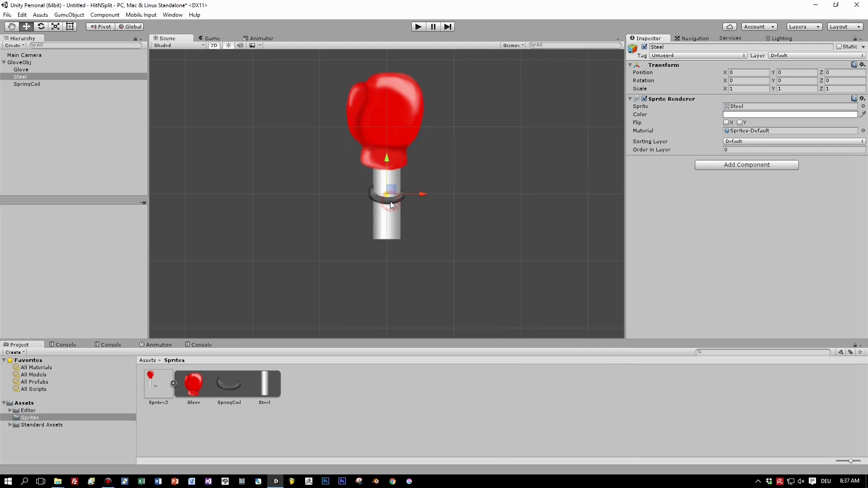
Move SpringCoil to the rod's base and stack duplicated coil rings up the rod
click(24, 83)
click(390, 172)
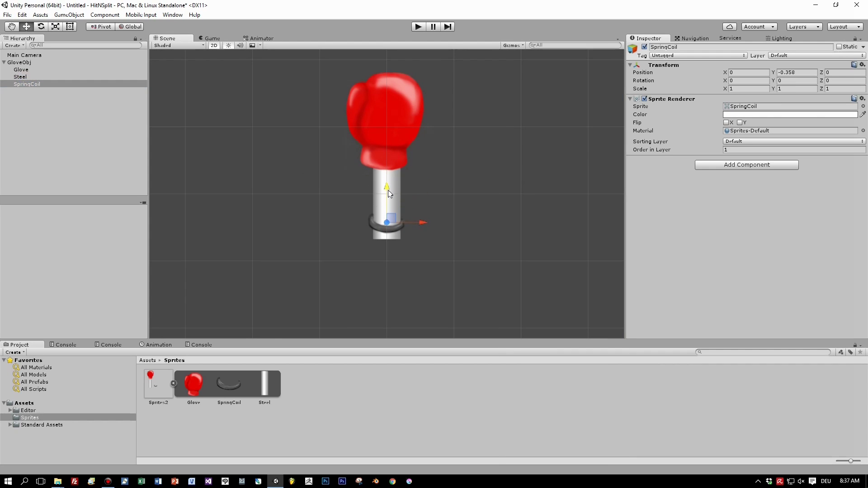
drag(388, 190, 387, 198)
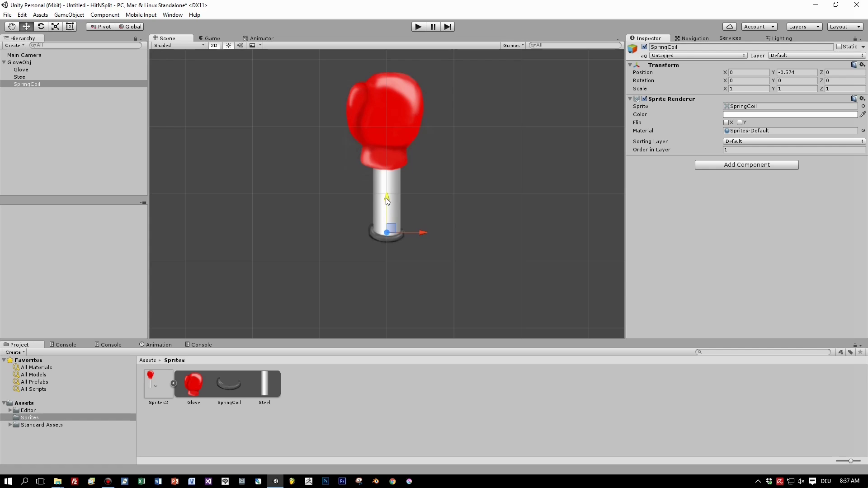
drag(388, 200, 388, 204)
key(ctrl+d)
drag(387, 204, 389, 172)
key(ctrl+d)
key(ctrl+d)
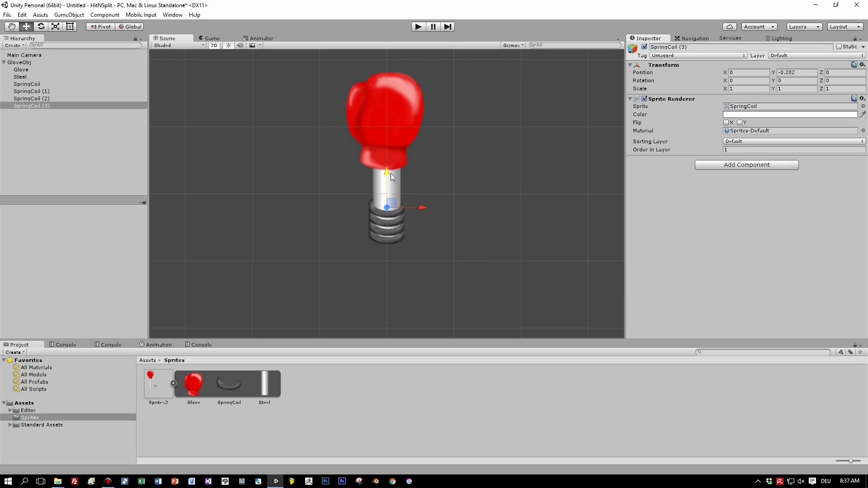
key(ctrl+d)
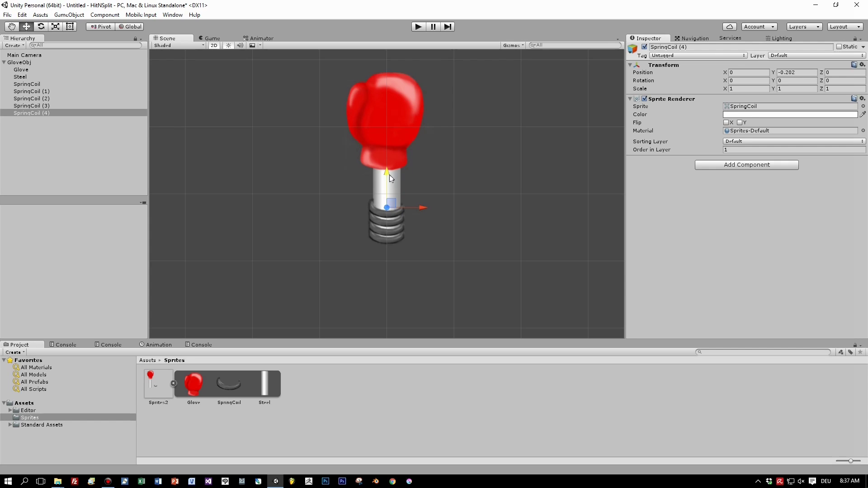
drag(389, 174, 389, 166)
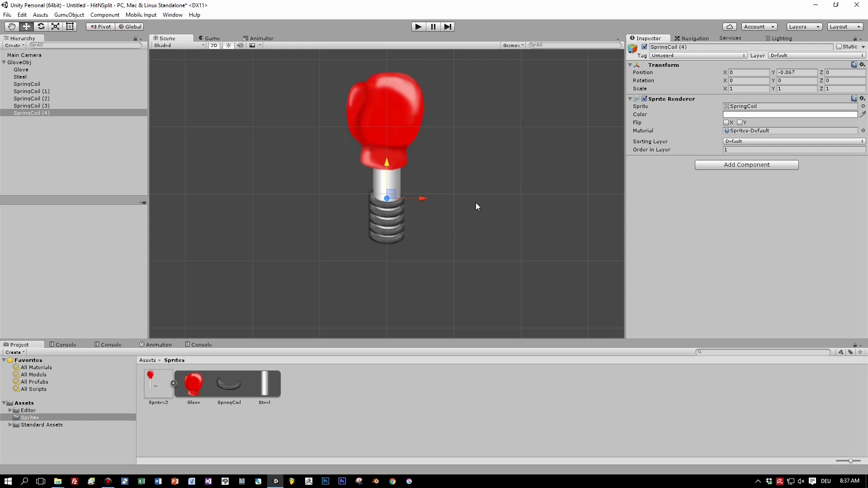
scroll(475, 204, down, 4)
scroll(475, 204, up, 3)
scroll(476, 203, up, 1)
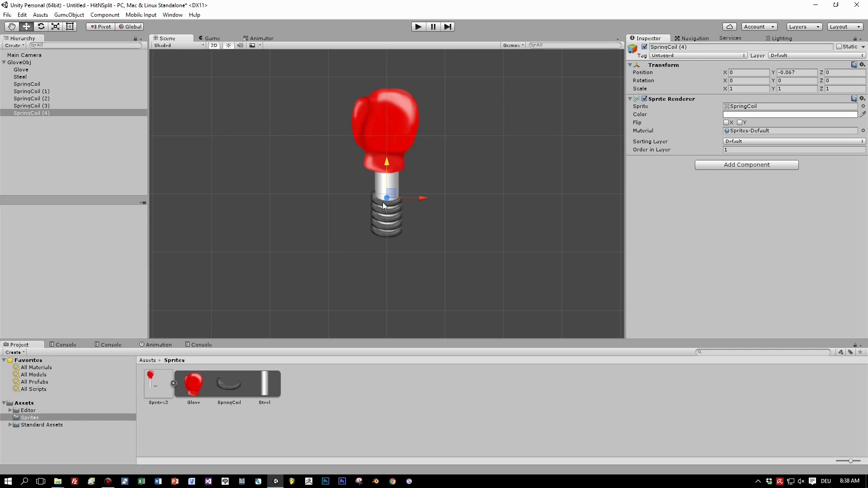
Move the Glove down and slightly right to about X 0.047, Y 0.623, onto the coil spring
click(377, 106)
drag(389, 96, 389, 123)
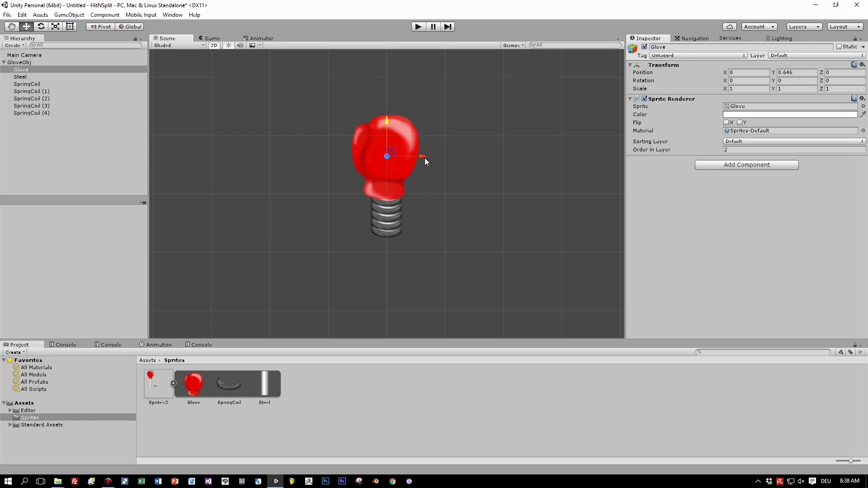
drag(424, 157, 427, 156)
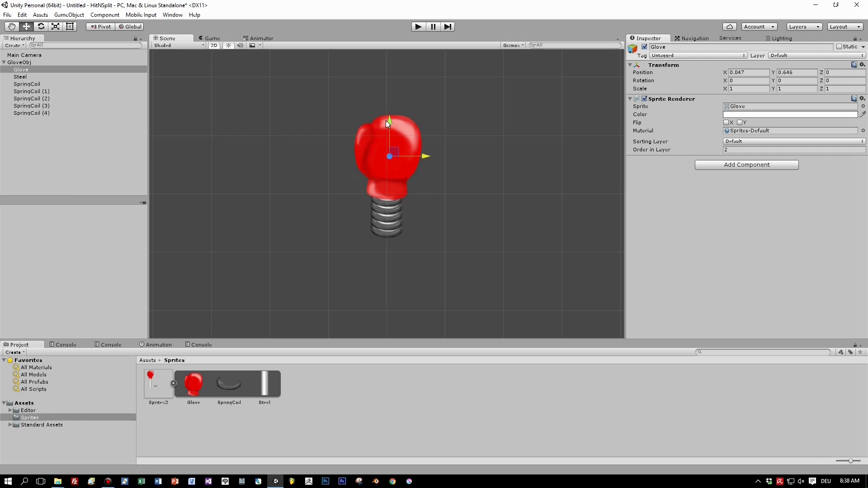
drag(390, 120, 392, 122)
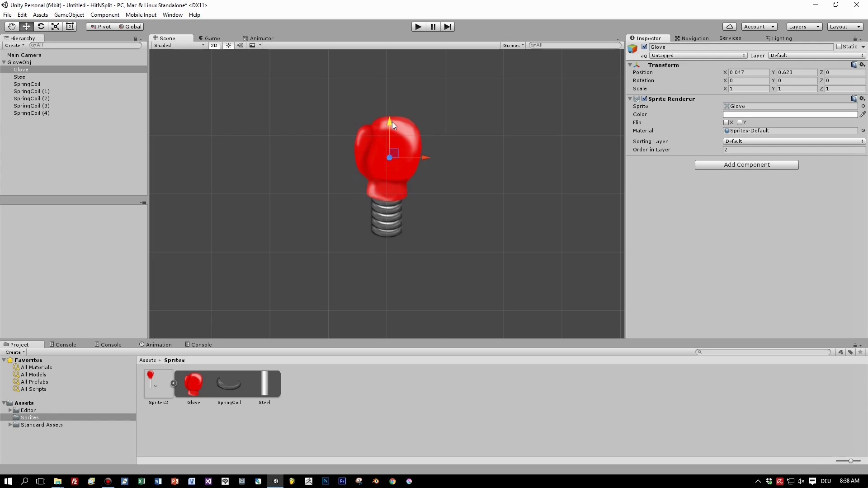
scroll(455, 203, down, 2)
scroll(454, 224, up, 4)
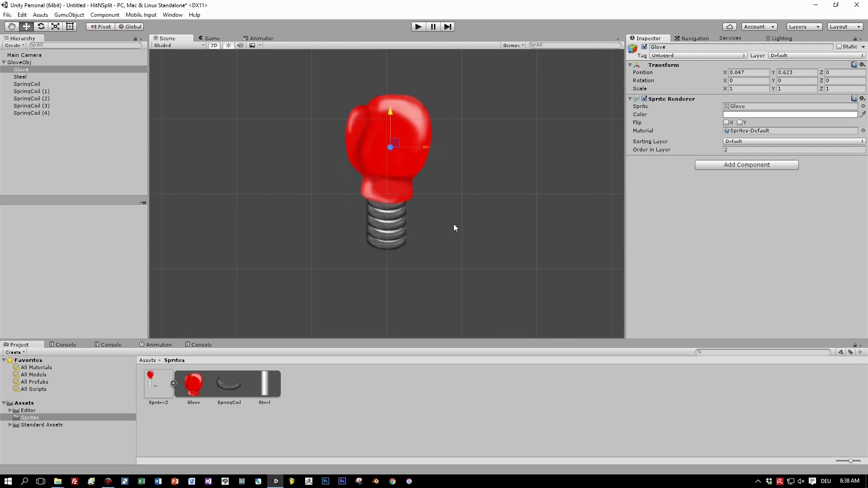
scroll(454, 223, down, 6)
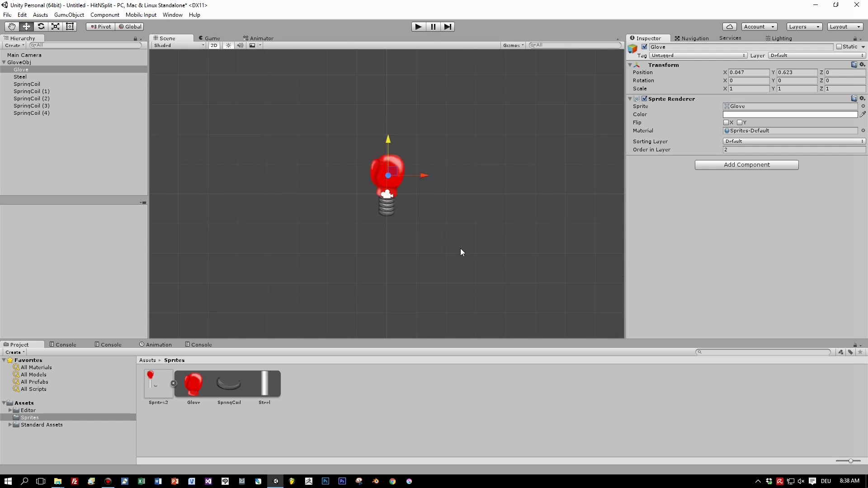
scroll(461, 254, down, 2)
scroll(462, 254, up, 1)
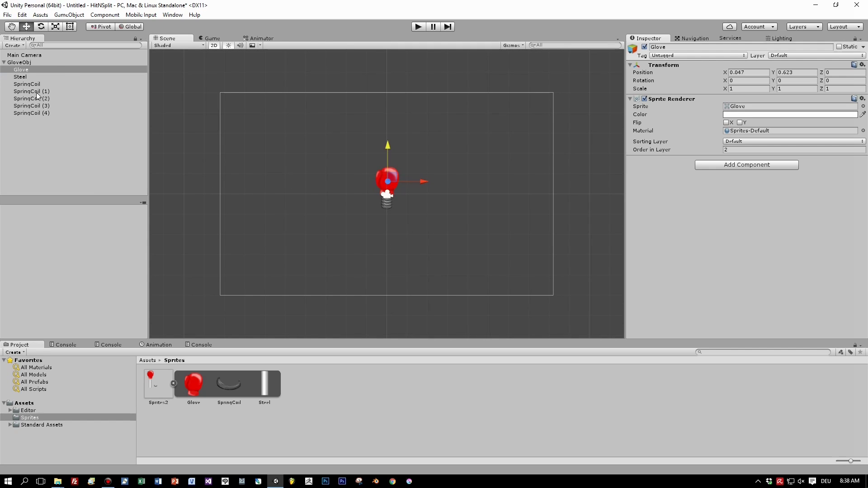
right_click(308, 380)
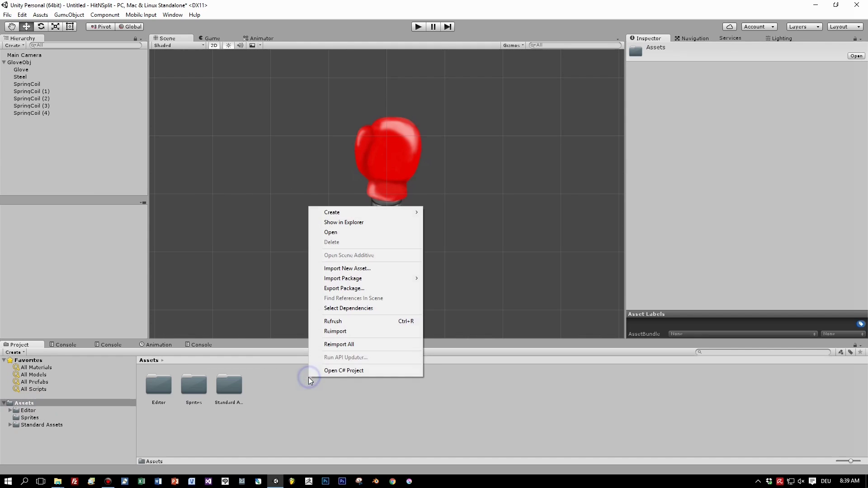
Create a new folder in Assets named Animation
mouse_move(353, 214)
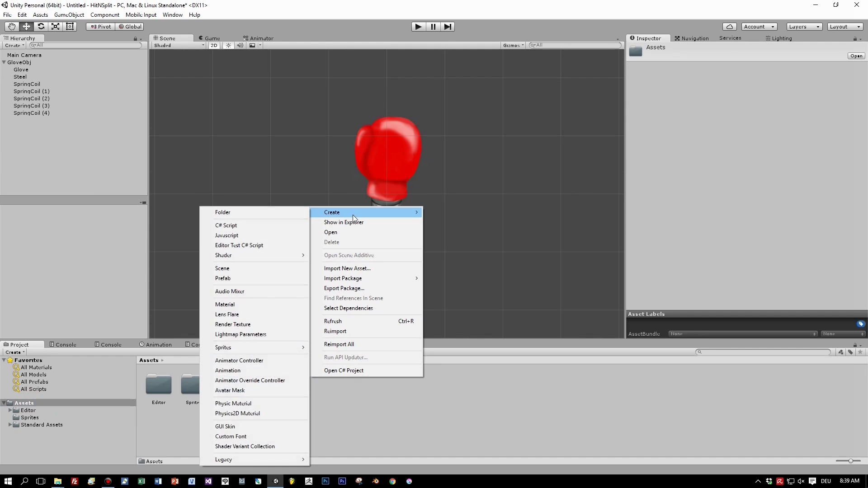
click(223, 212)
text(Anima)
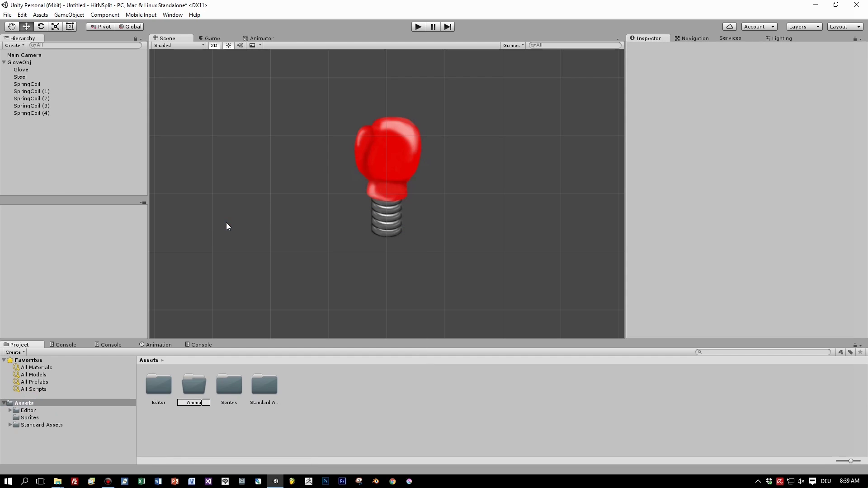
text(tions)
key(BackSpace)
key(Return)
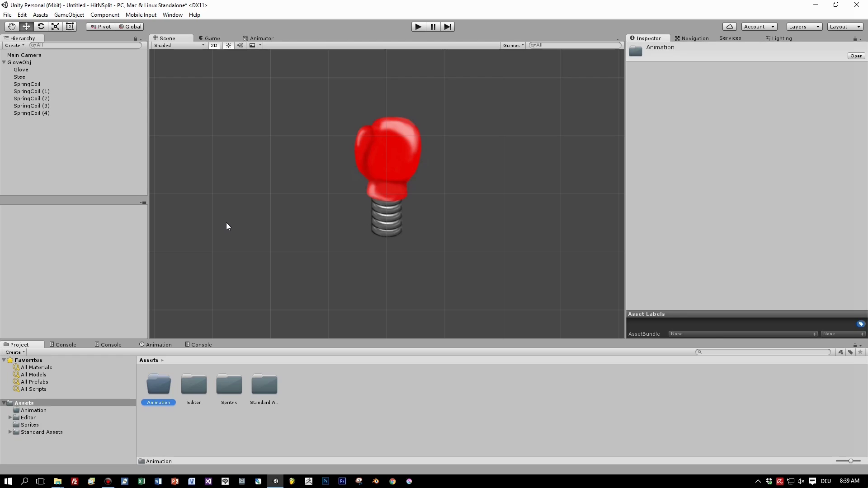
Open the Animation folder and show the Animation window with GloveObj selected
double_click(159, 390)
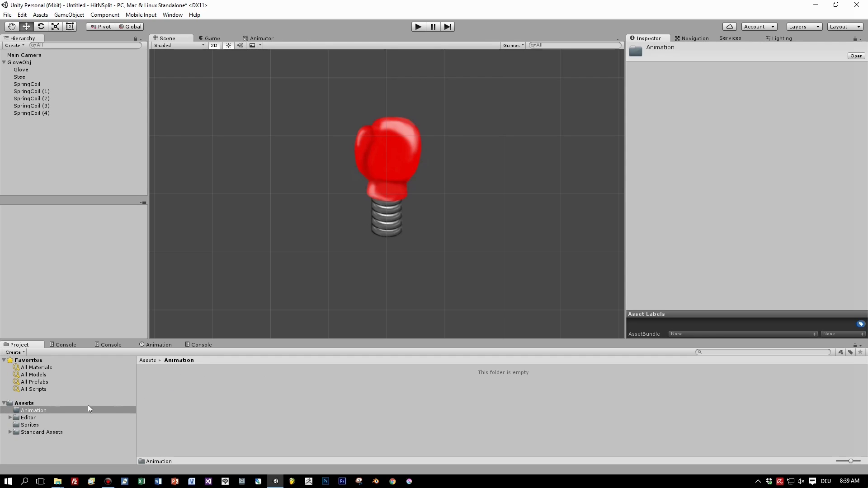
click(158, 344)
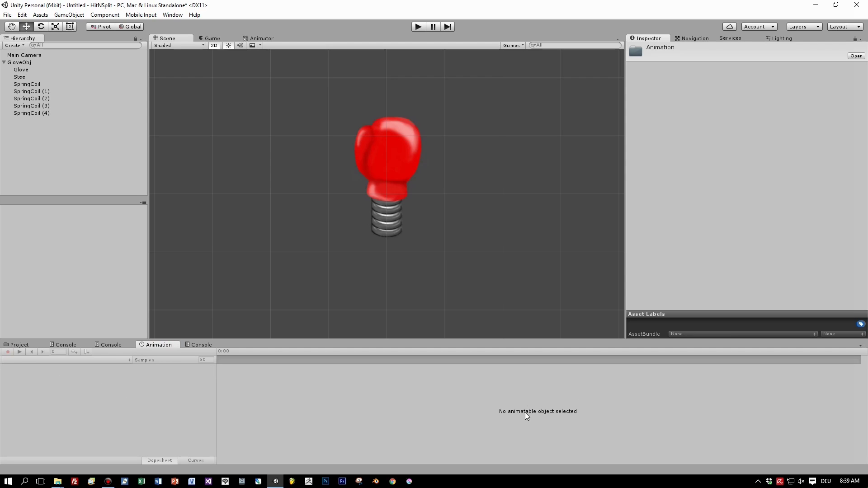
click(20, 63)
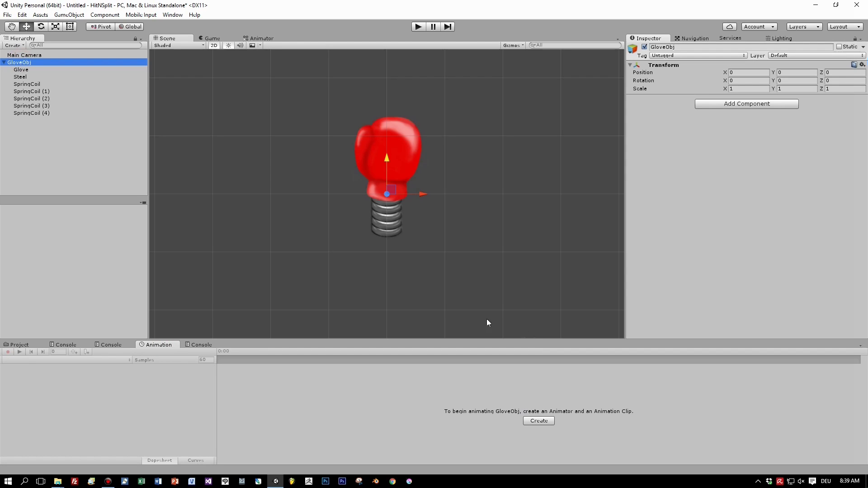
Create a new GloveObj animation clip and save it as Boxing.anim in the Animation folder
click(538, 422)
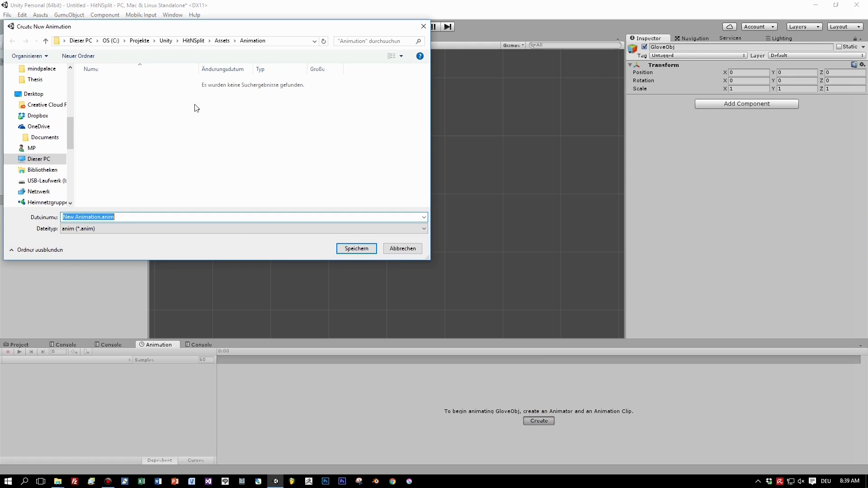
click(95, 218)
drag(98, 217, 14, 208)
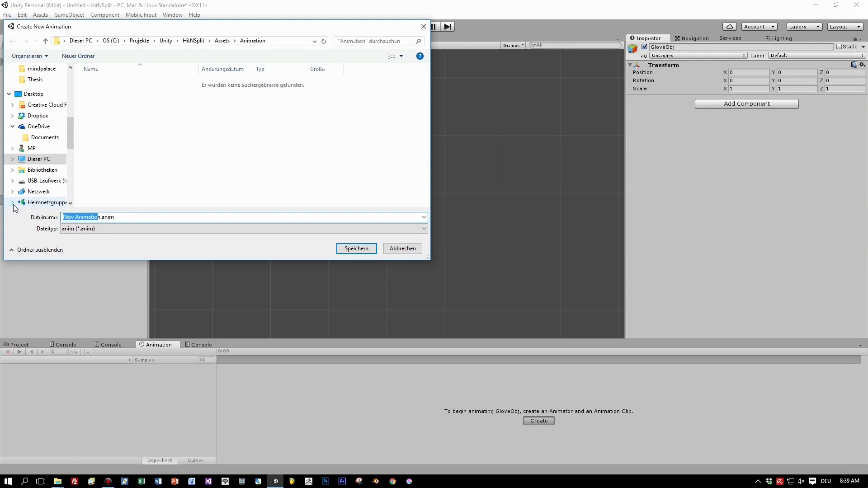
key(BackSpace)
key(Delete)
text(B)
key(BackSpace)
text(Hit)
key(BackSpace)
key(BackSpace)
key(BackSpace)
text(Boxing)
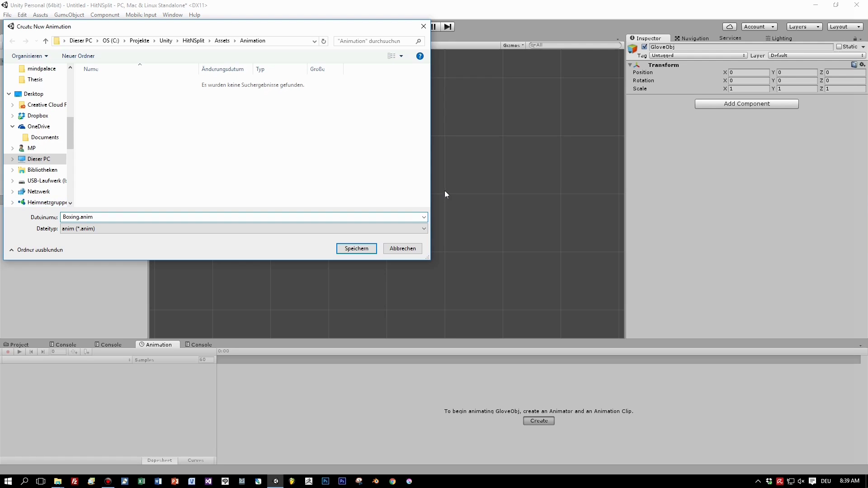
click(356, 249)
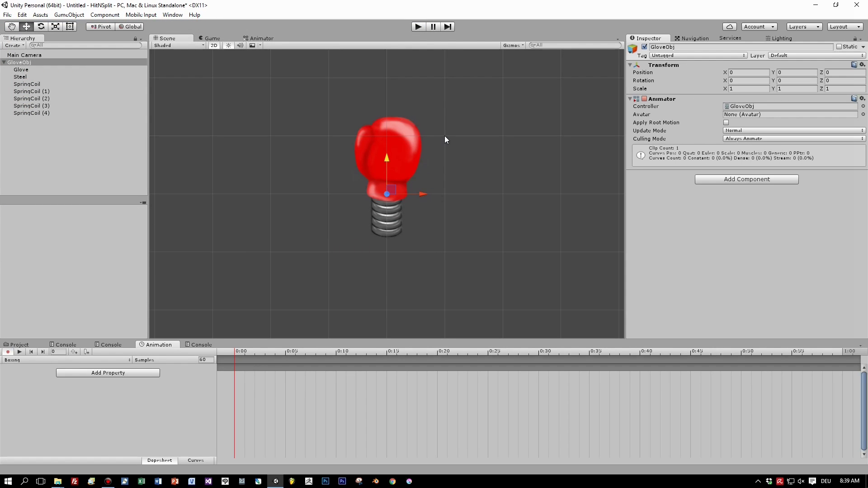
Raise the Glove higher above the spring for the extended pose
click(20, 345)
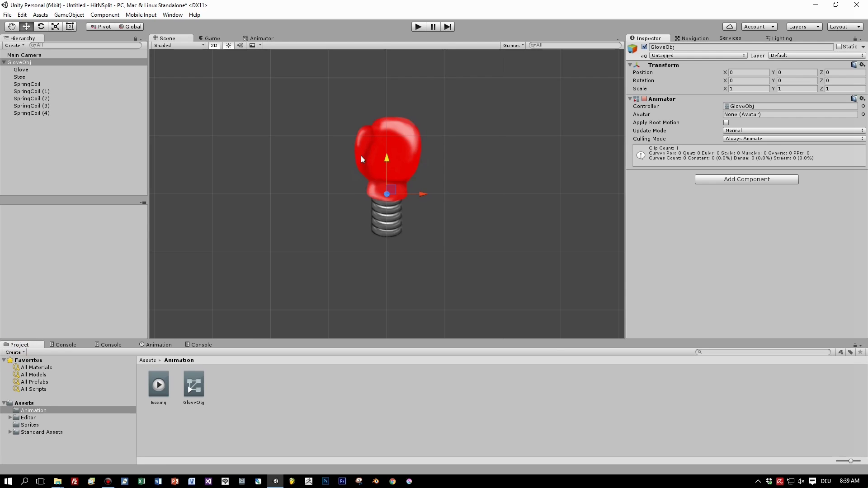
drag(387, 161, 392, 150)
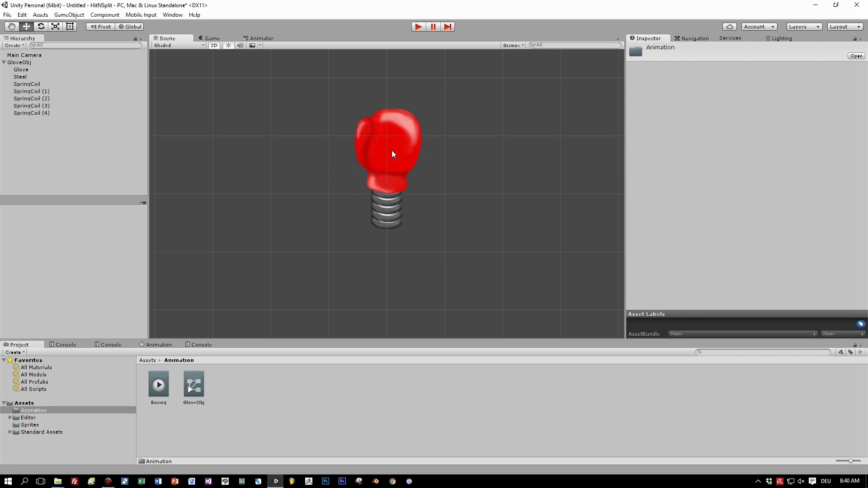
click(23, 71)
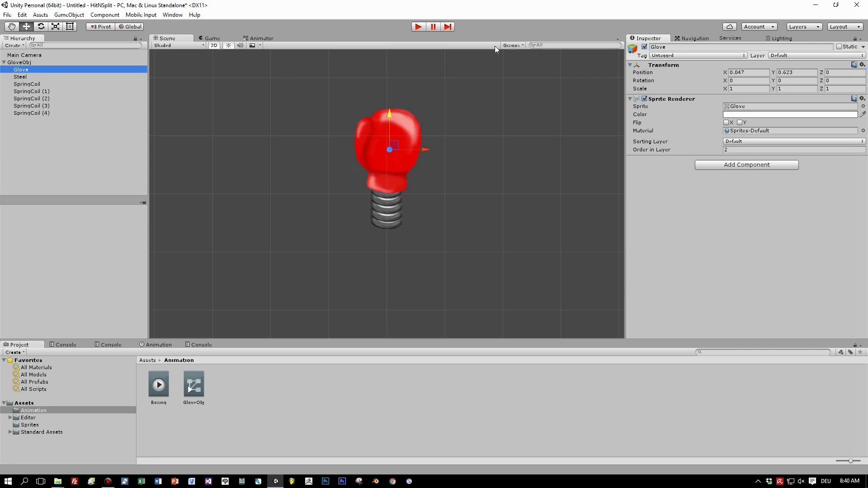
drag(386, 116, 400, 100)
Move SpringCoil (4), (3), (2) and (1) upward beneath the raised glove
click(387, 193)
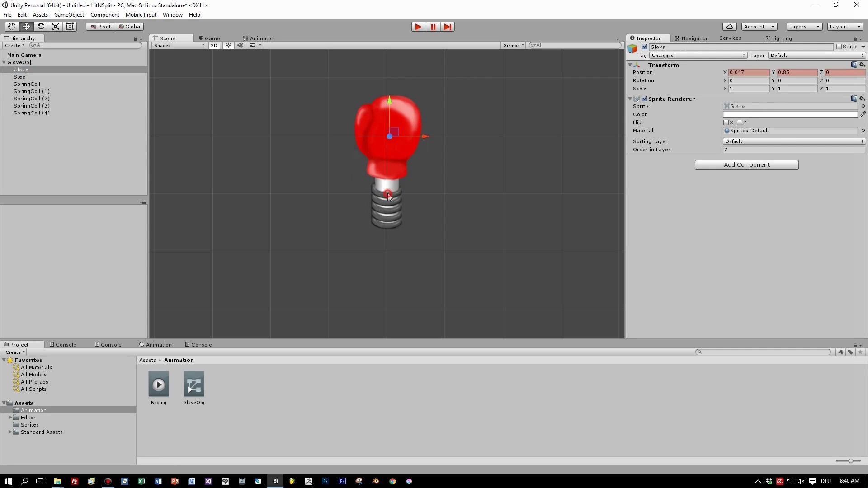
drag(392, 158, 395, 150)
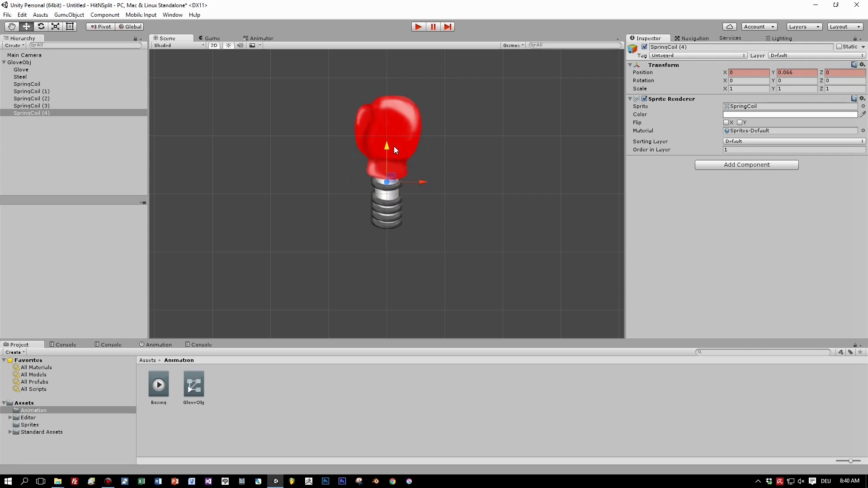
click(392, 186)
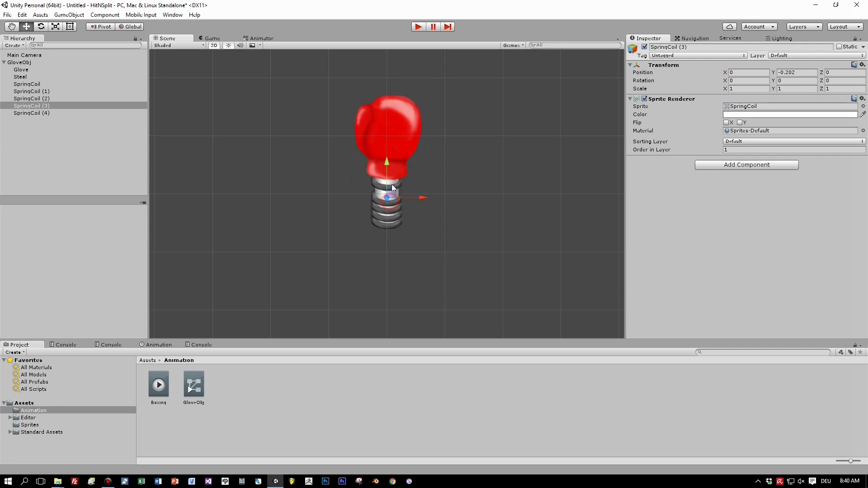
drag(387, 162, 388, 158)
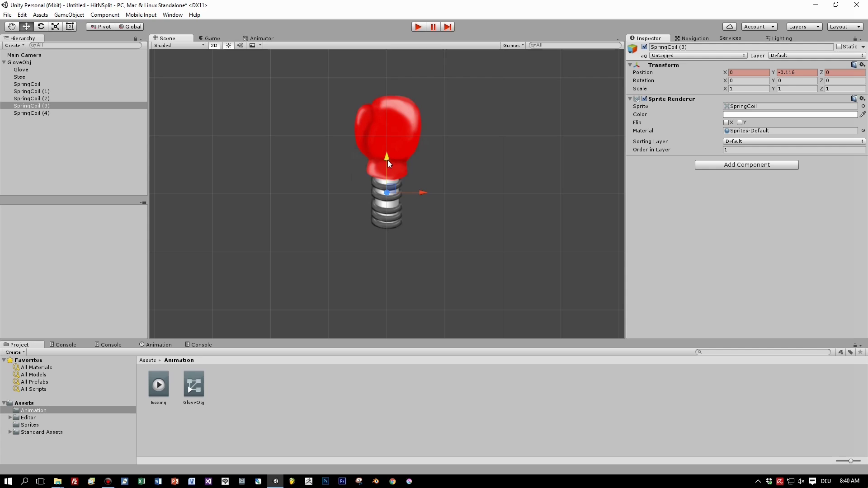
click(390, 212)
drag(387, 170, 387, 170)
scroll(435, 204, up, 5)
click(400, 237)
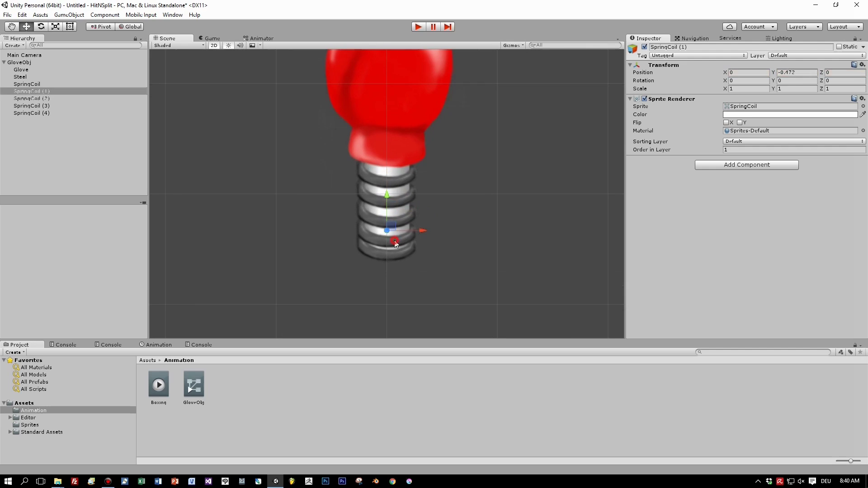
drag(388, 195, 389, 161)
Even out the coil spacing and lower the glove slightly onto the spring
click(389, 221)
click(372, 198)
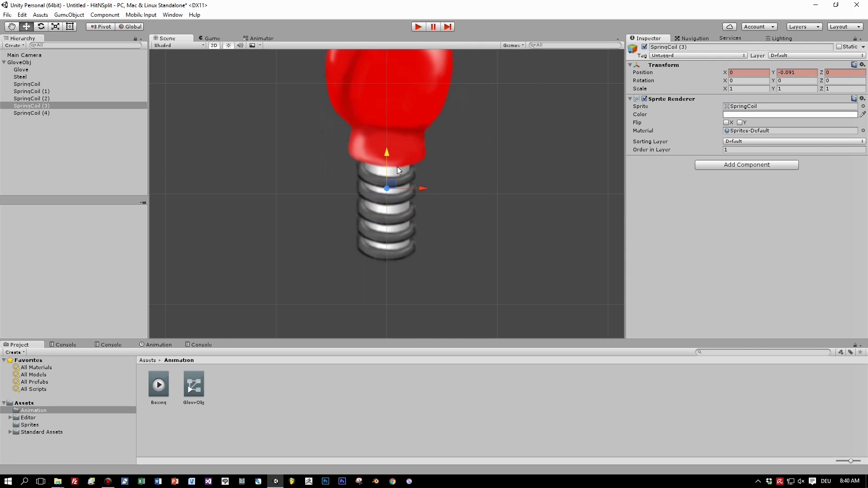
scroll(458, 214, down, 6)
scroll(461, 224, up, 1)
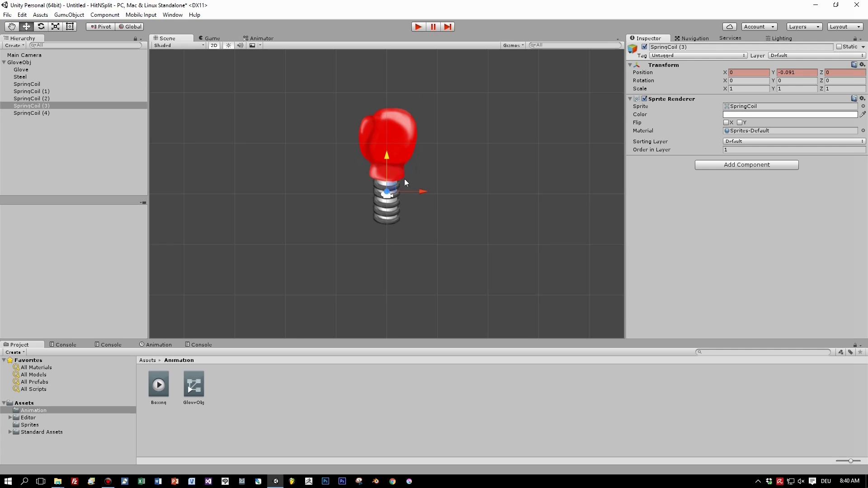
click(390, 154)
drag(388, 108, 388, 112)
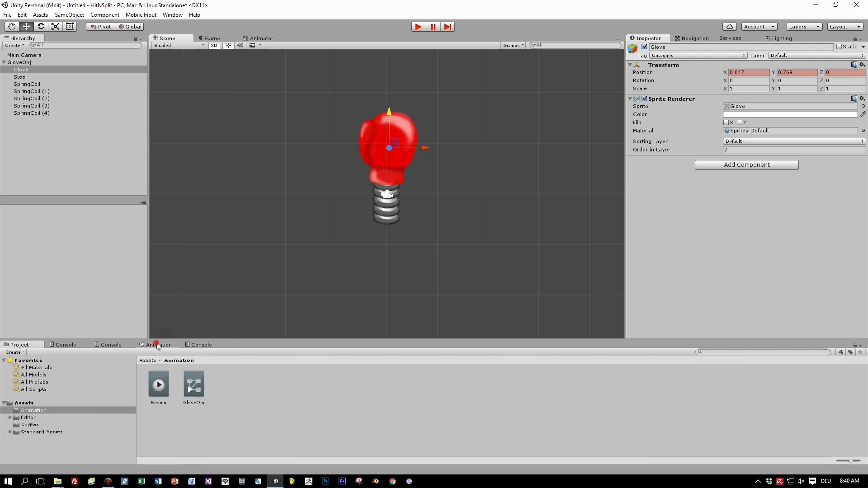
click(156, 345)
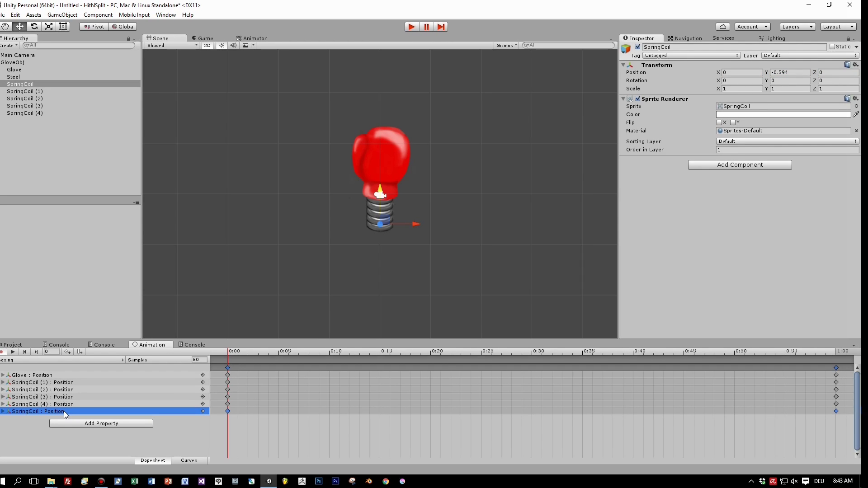
Select all six position tracks and move the playhead to frame 5
shift+click(38, 376)
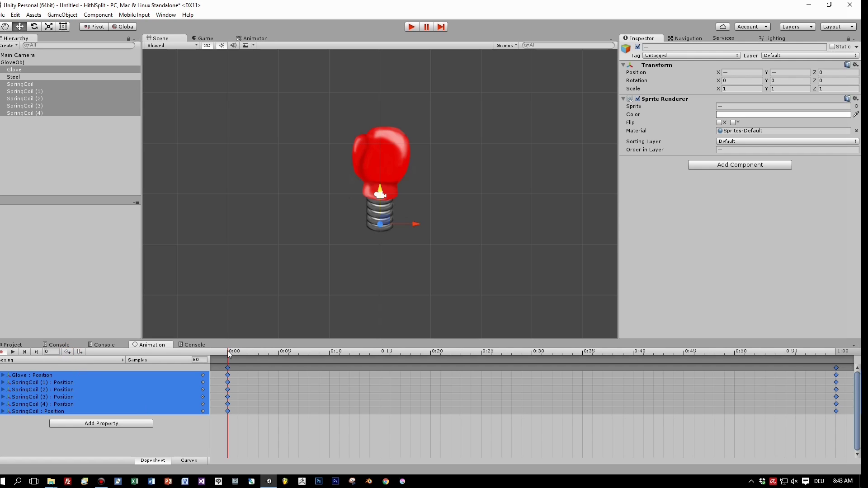
drag(227, 351, 280, 352)
mouse_move(282, 353)
mouse_down()
mouse_move(330, 358)
mouse_move(277, 364)
mouse_up()
click(386, 163)
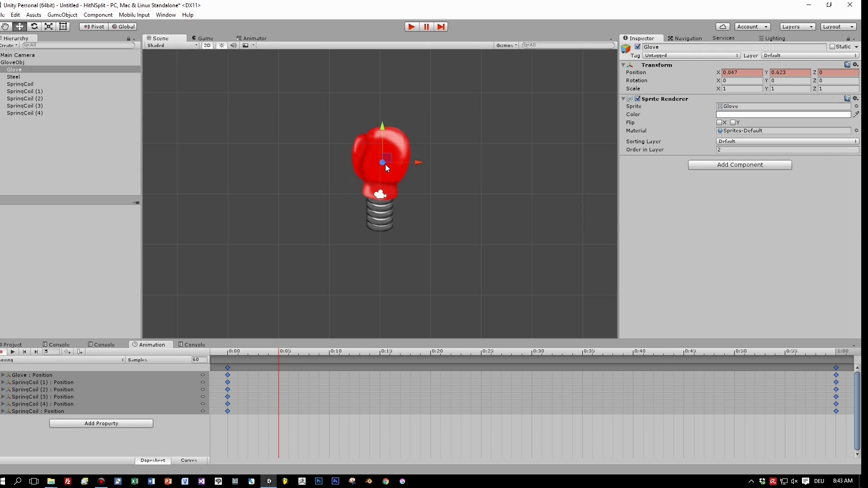
Push SpringCoil (1), (2), (3) and (4) down into the compressed pose
click(384, 221)
scroll(409, 229, up, 3)
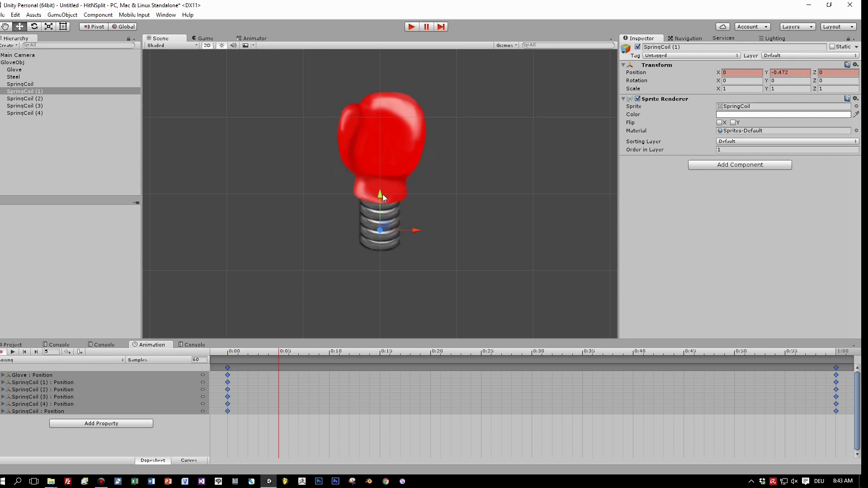
drag(382, 195, 382, 196)
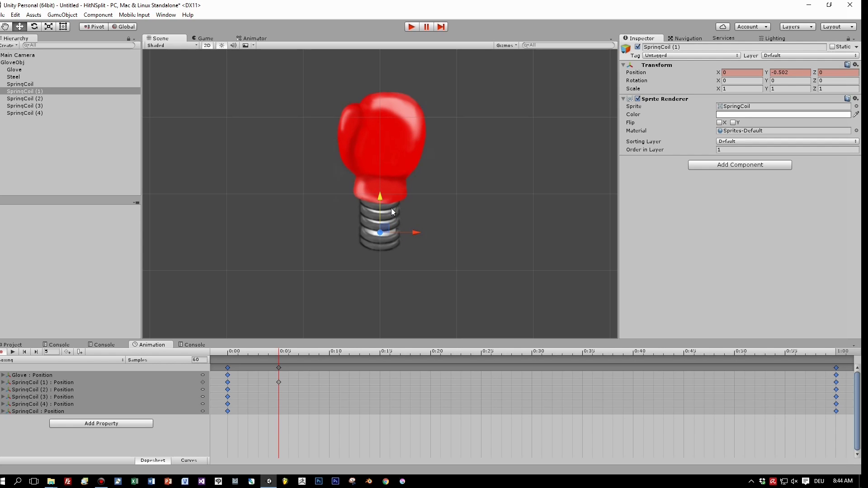
click(397, 223)
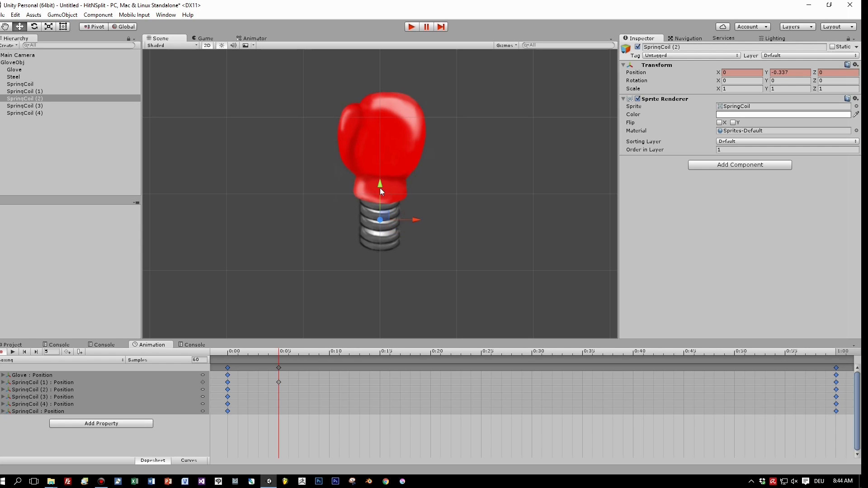
drag(380, 190, 384, 183)
click(396, 213)
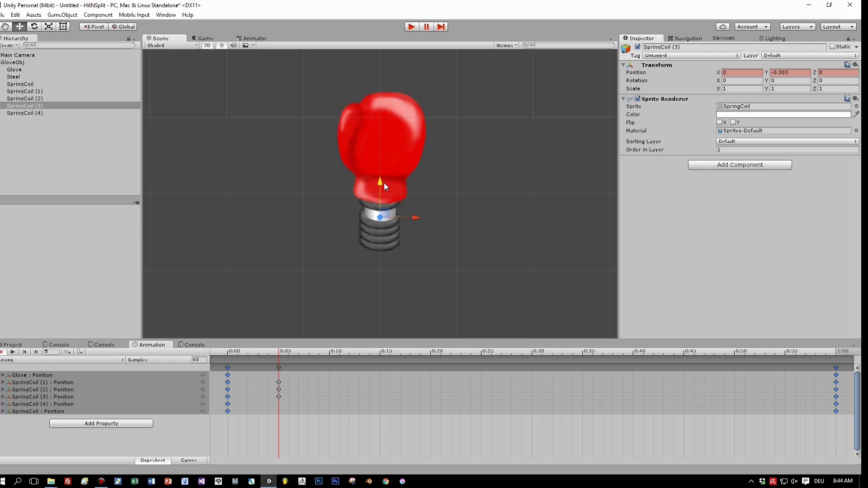
click(392, 205)
drag(380, 167, 383, 179)
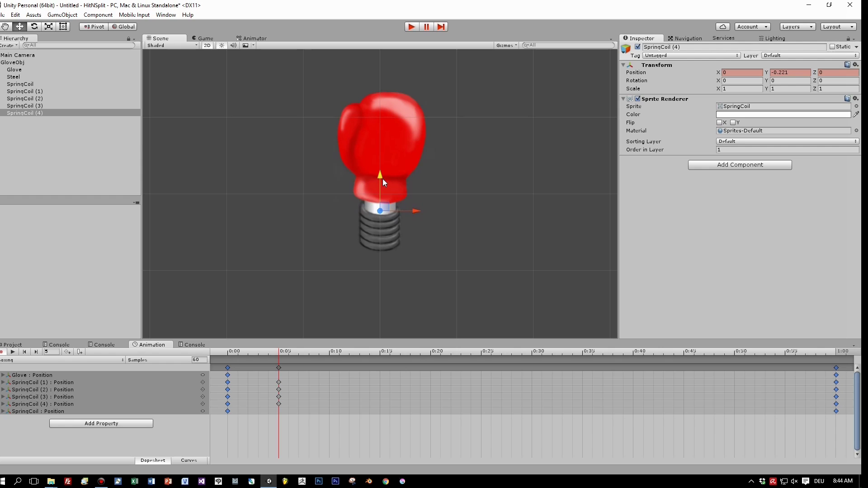
Lower the glove onto the compressed spring at frame 5
click(382, 122)
drag(383, 115, 381, 125)
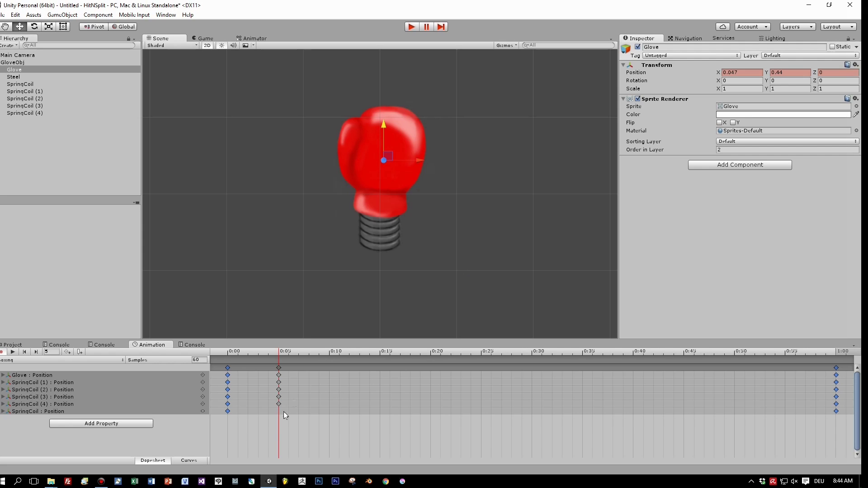
click(332, 352)
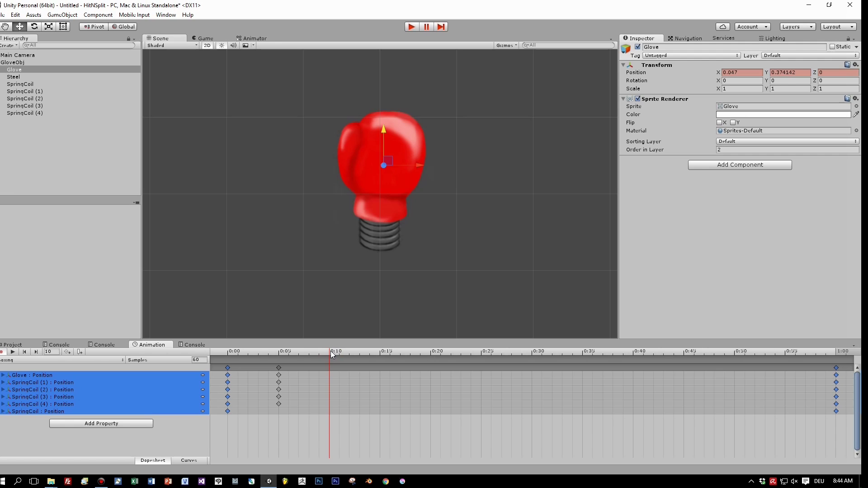
Preview the compression, then drag the compressed-pose keyframes from frame 5 to frame 20
drag(329, 351, 244, 363)
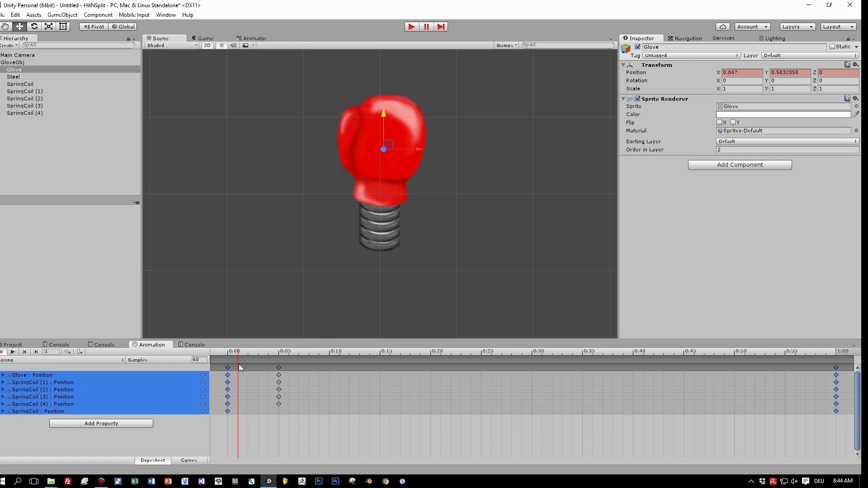
drag(239, 365, 279, 373)
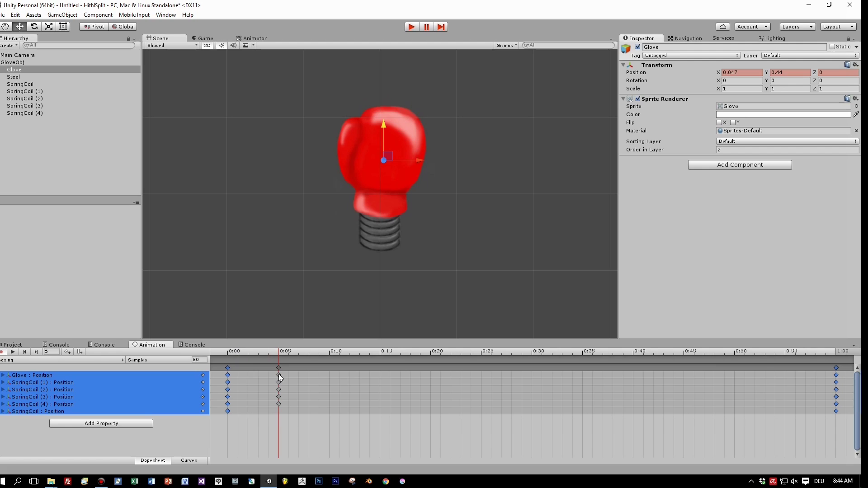
drag(278, 374, 379, 371)
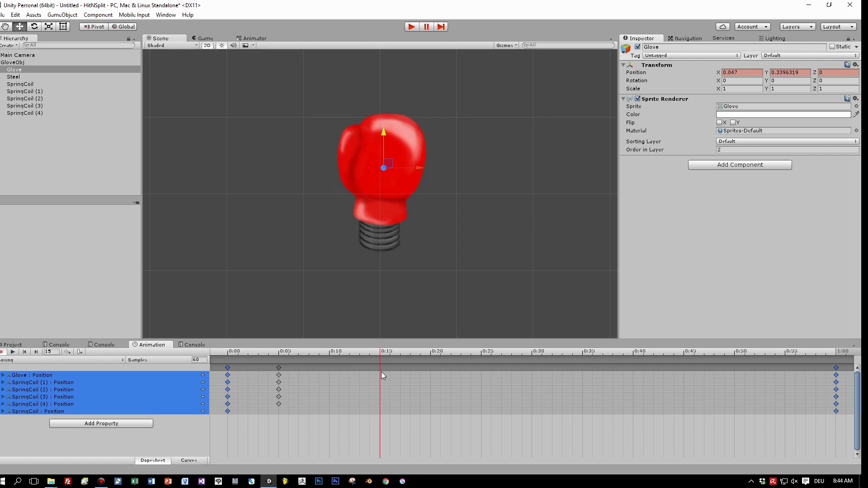
drag(278, 367, 428, 366)
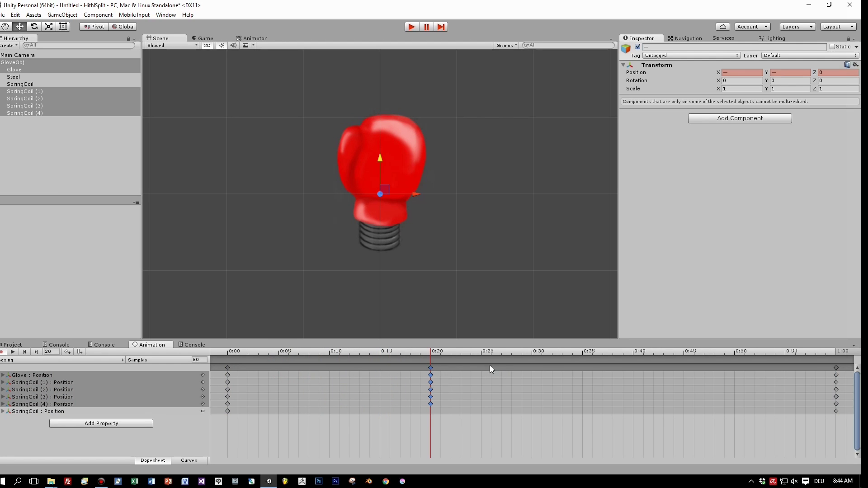
At frame 35, begin raising the whole glove assembly upward
click(585, 352)
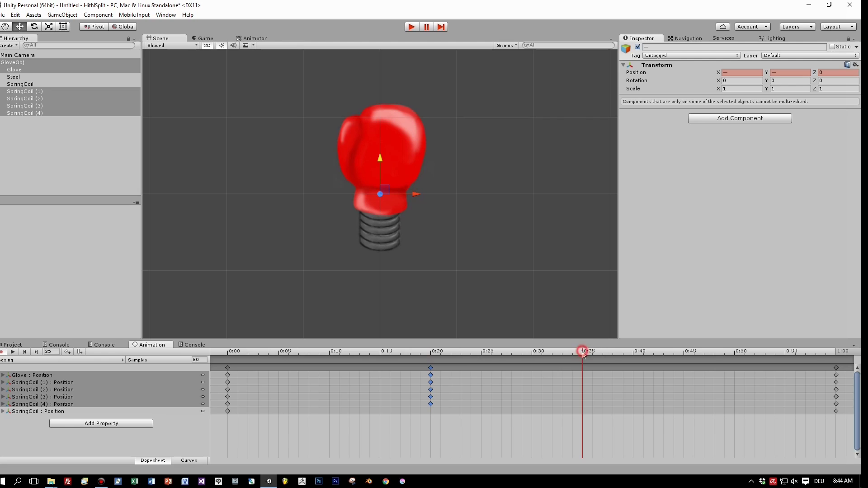
drag(381, 164, 387, 157)
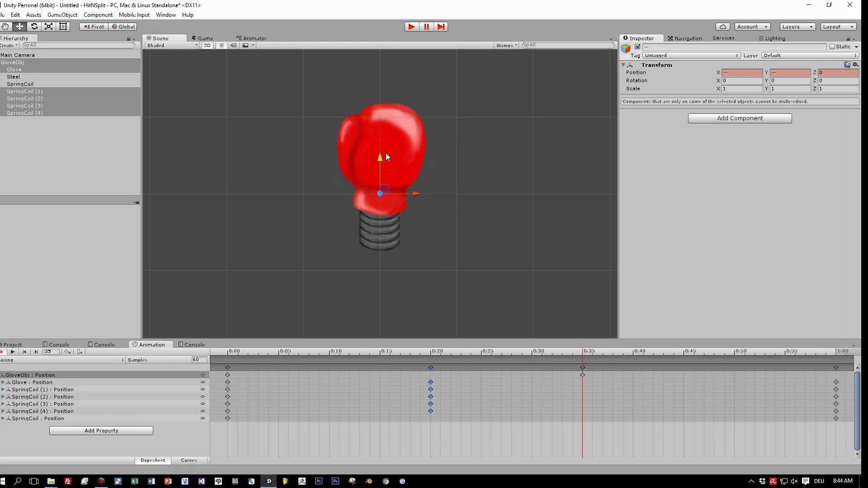
drag(381, 154, 386, 142)
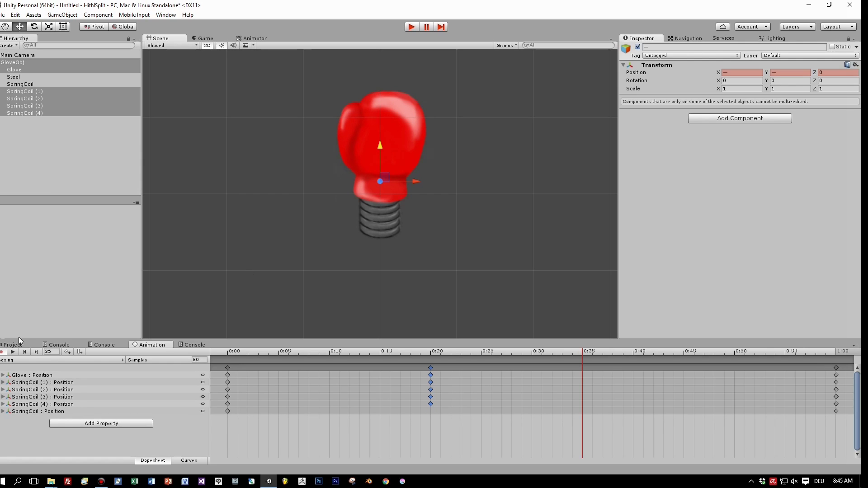
At frame 35, raise the Glove high and move SpringCoil (4), (3) and (2) up the rod
click(22, 375)
drag(383, 105, 393, 73)
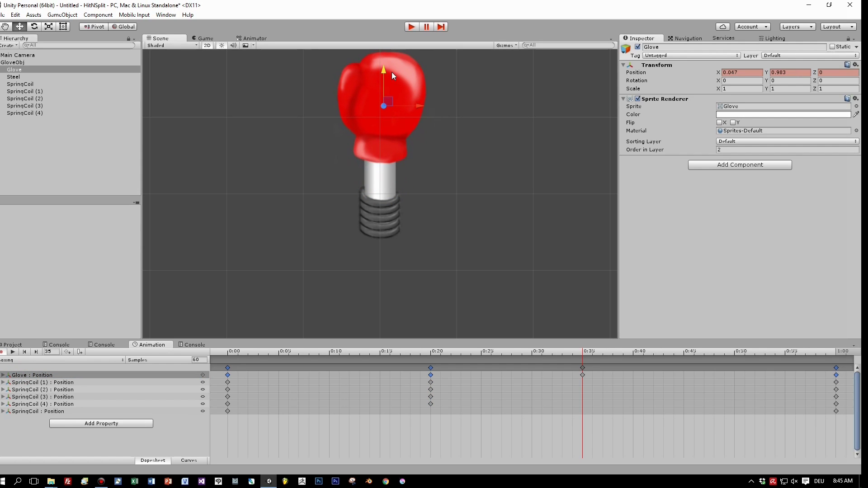
click(384, 201)
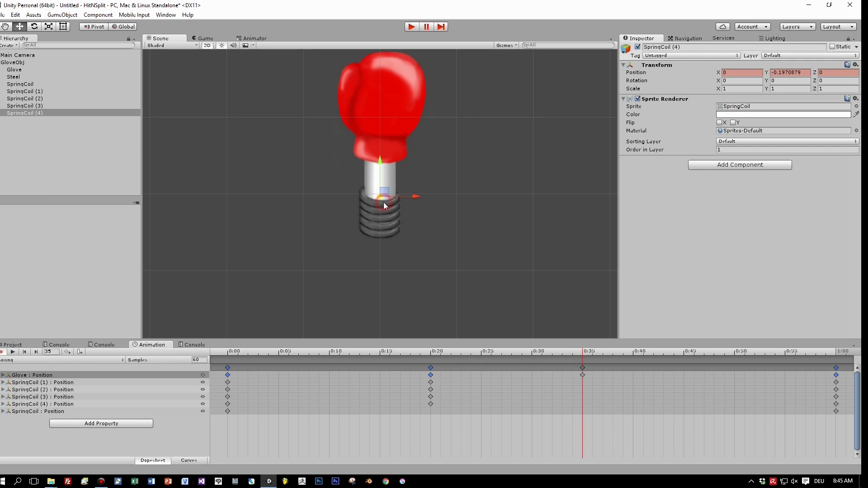
drag(382, 161, 395, 119)
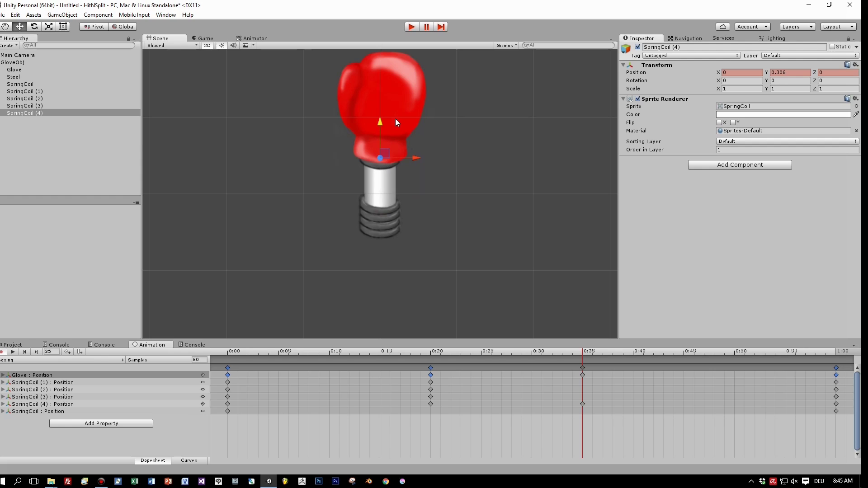
click(389, 205)
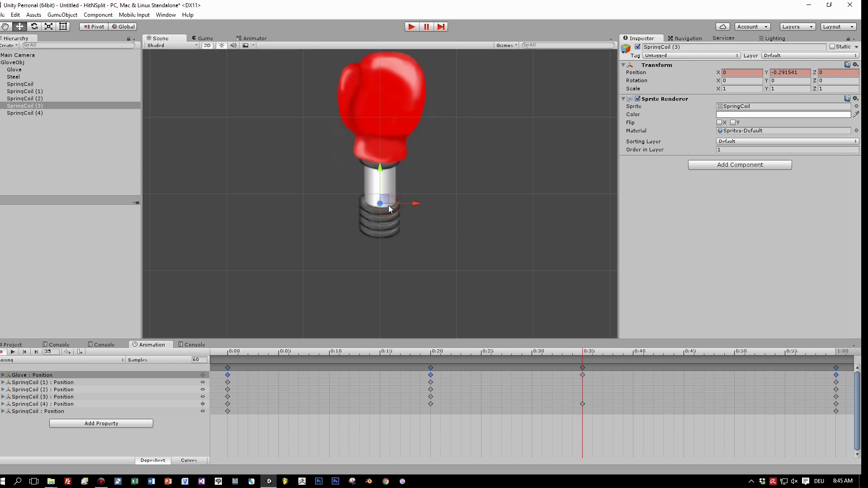
drag(384, 167, 389, 142)
click(389, 216)
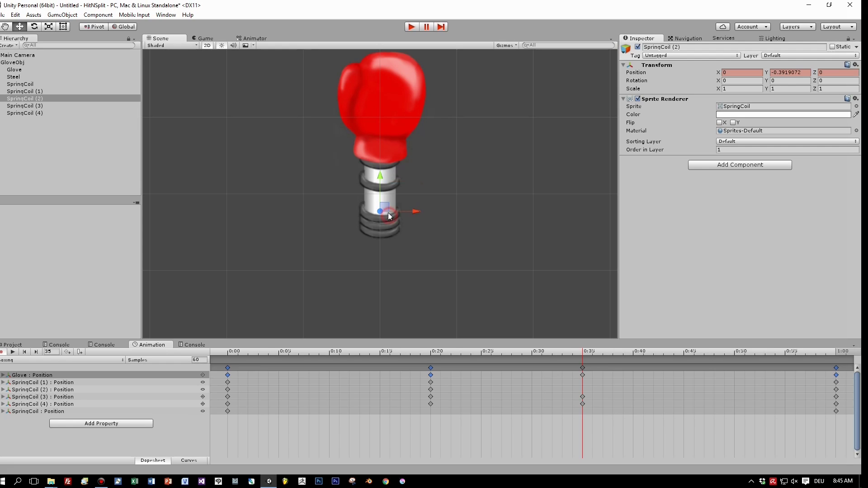
drag(383, 178, 384, 161)
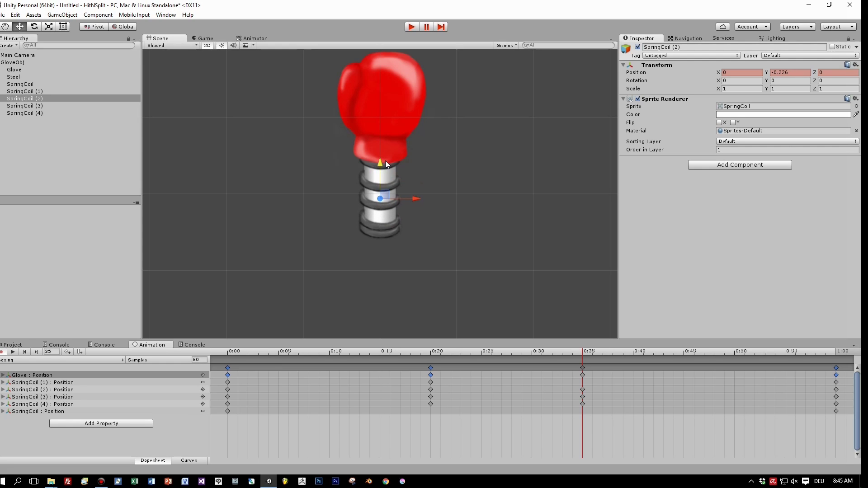
Fine-tune the heights of SpringCoil (1)–(3) so the coil gaps are even
click(390, 186)
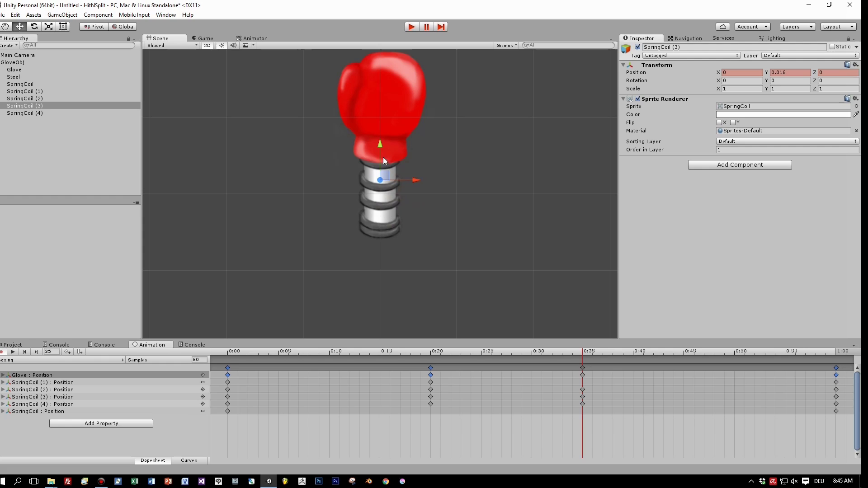
drag(383, 147, 383, 175)
click(383, 204)
click(378, 224)
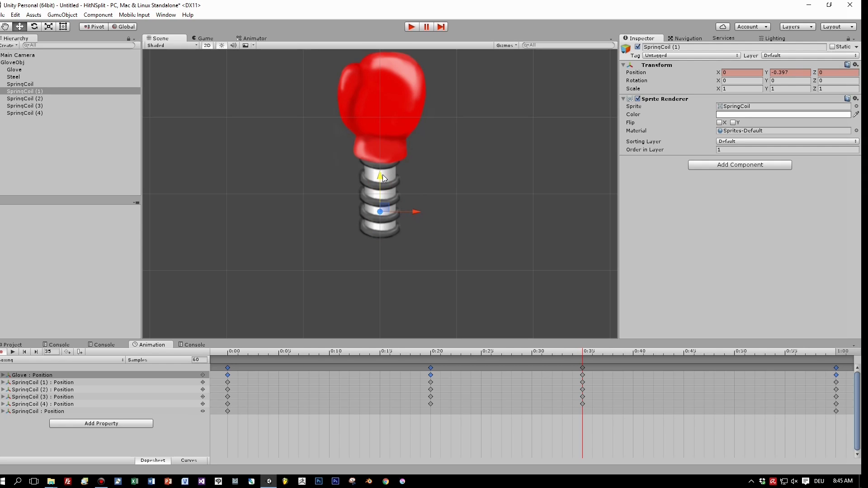
click(387, 184)
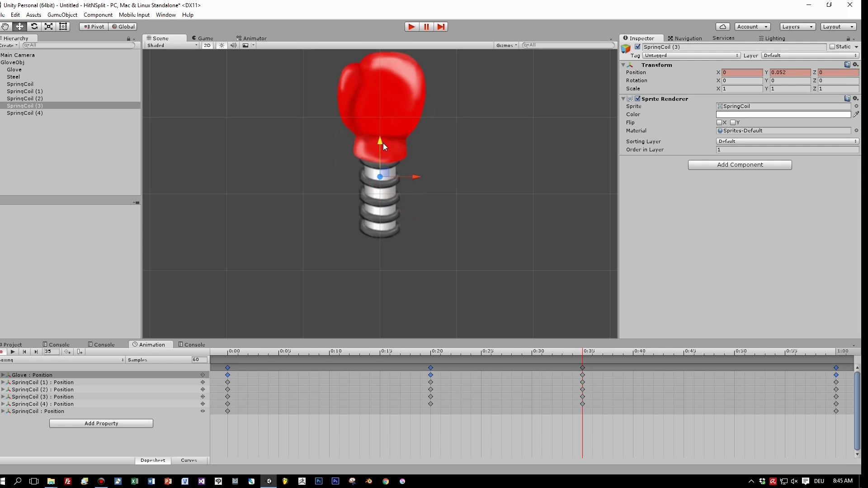
click(387, 203)
drag(389, 166, 385, 140)
click(387, 146)
click(386, 220)
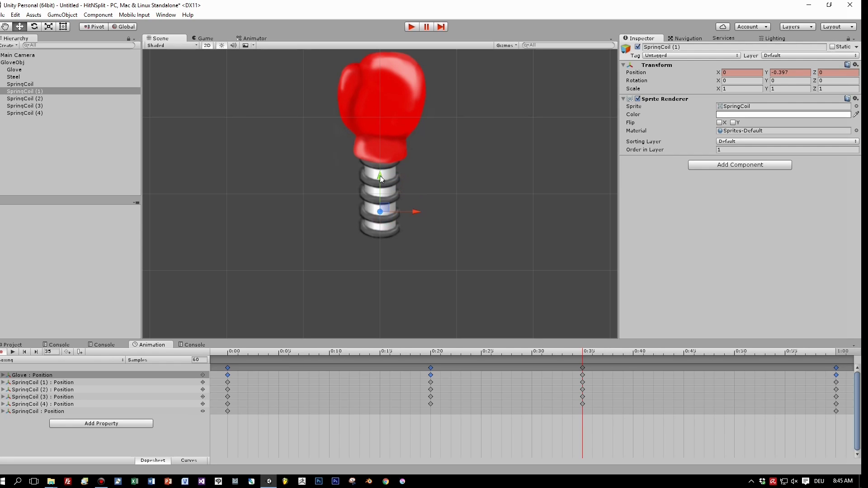
drag(380, 175, 381, 175)
click(13, 351)
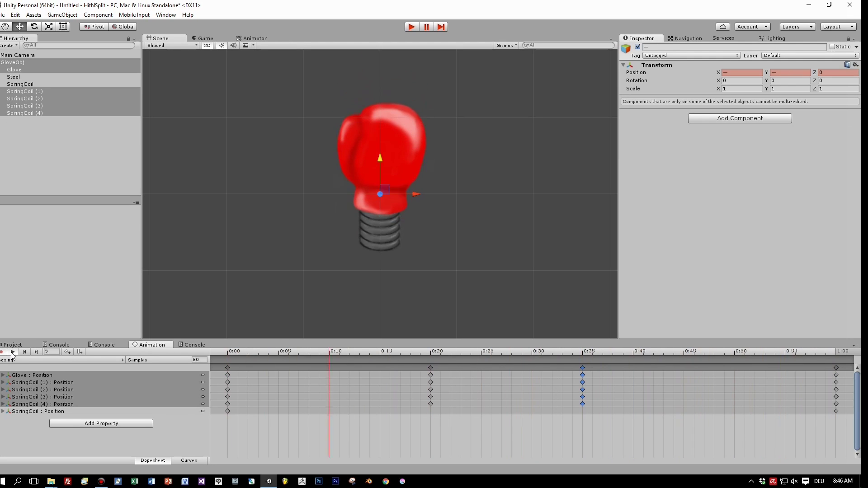
click(12, 352)
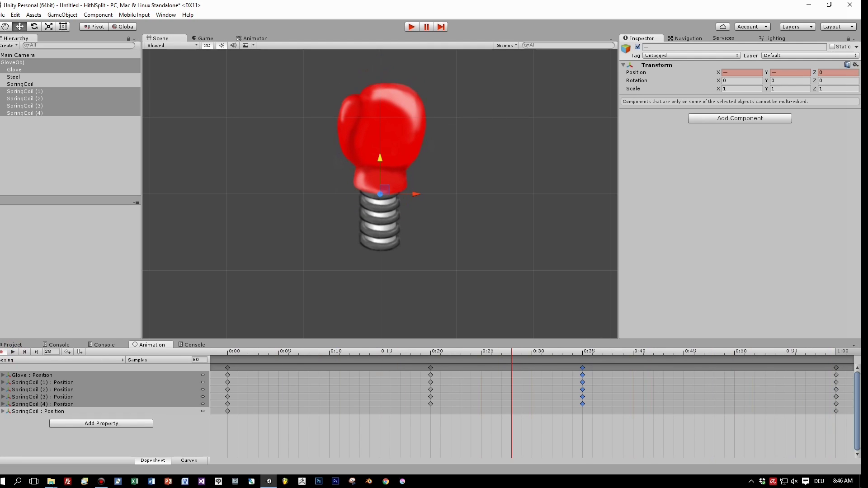
click(835, 352)
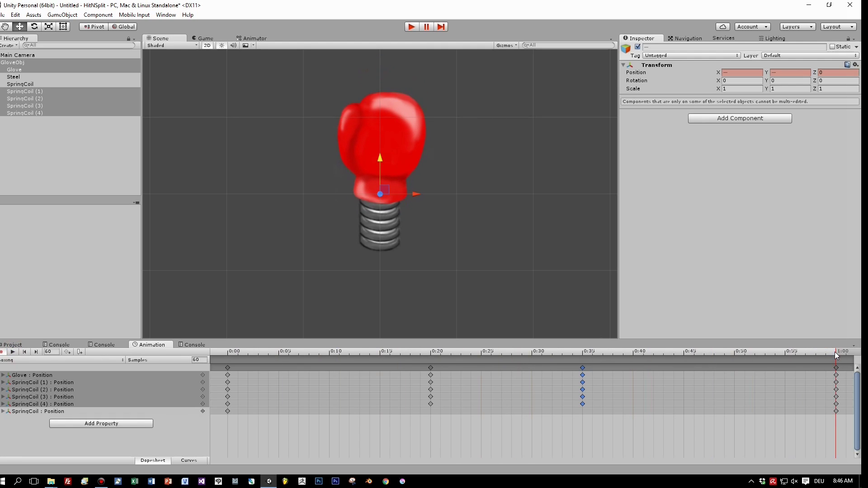
drag(835, 352, 582, 401)
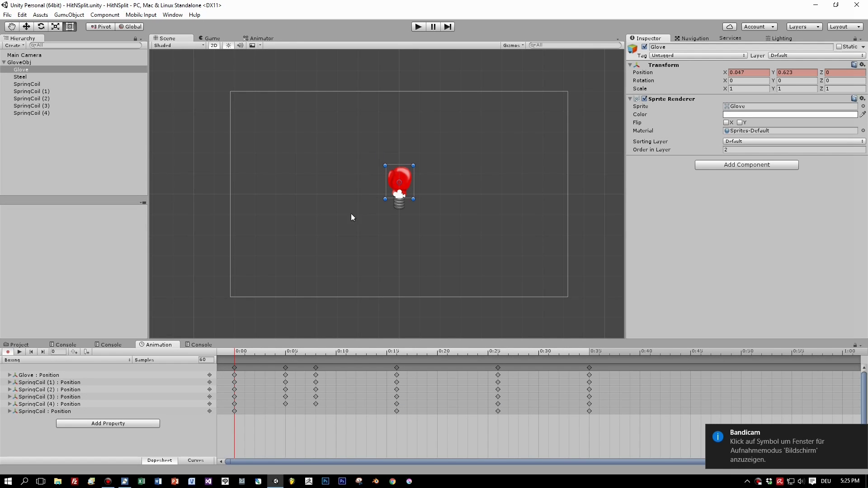
click(343, 210)
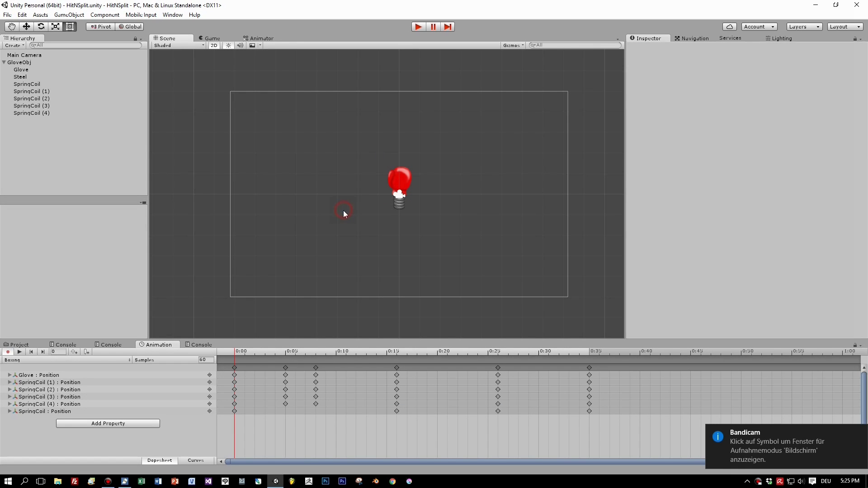
click(233, 351)
click(234, 368)
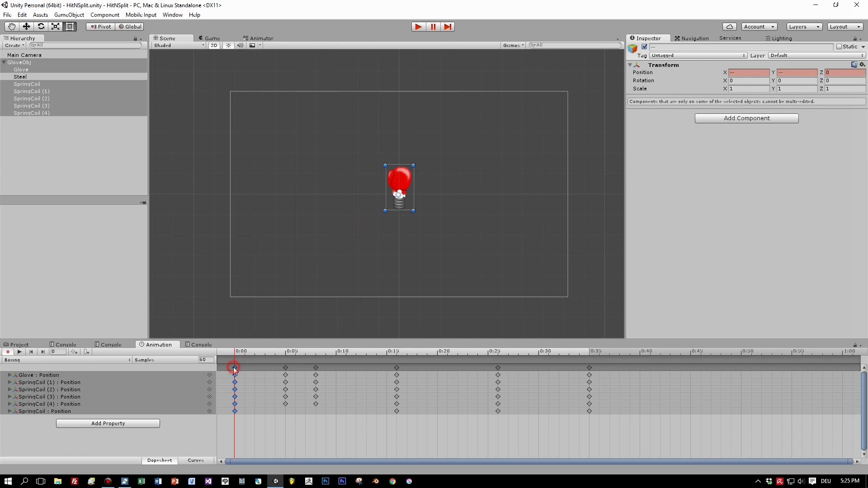
click(285, 368)
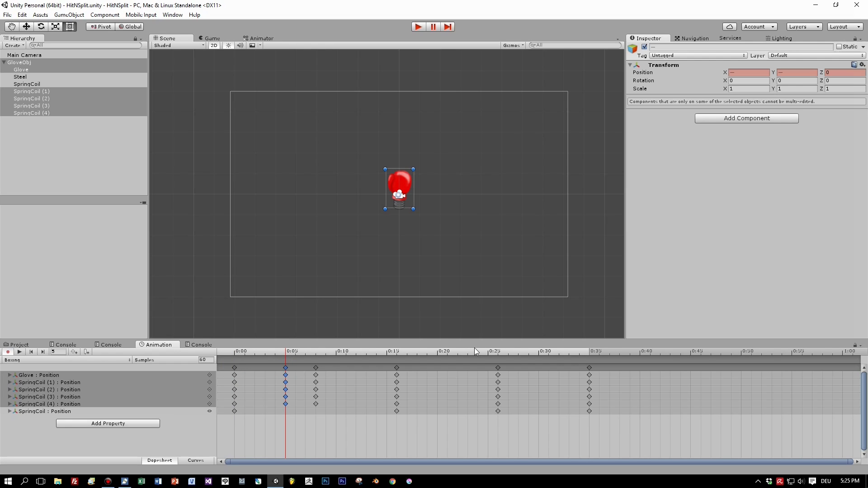
click(316, 368)
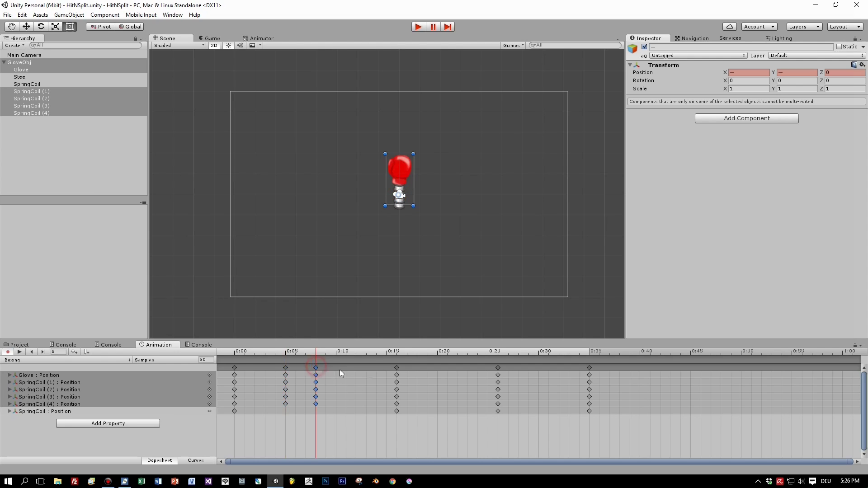
click(397, 368)
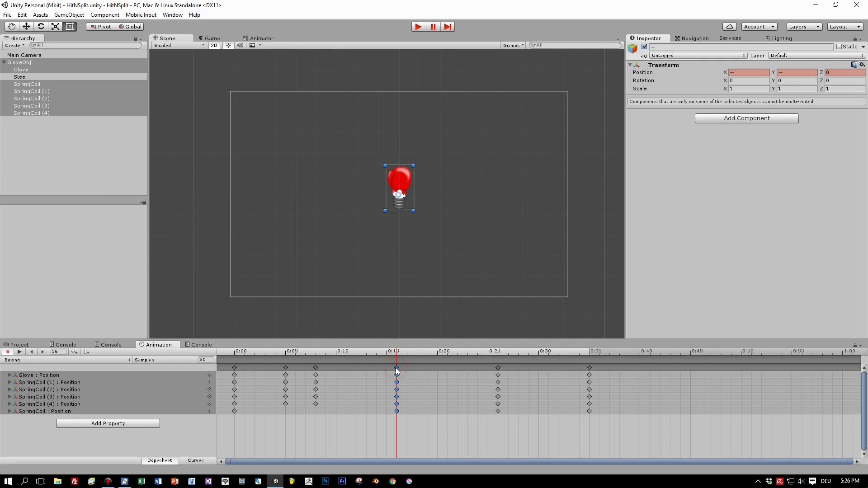
click(497, 367)
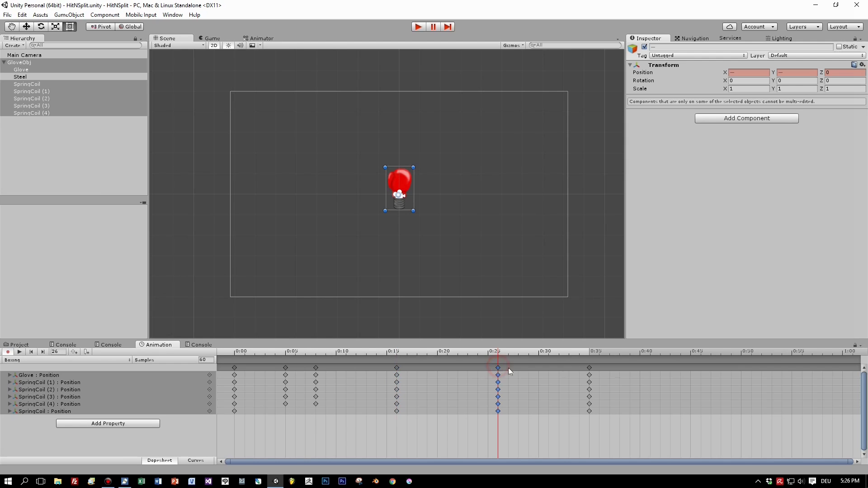
click(589, 368)
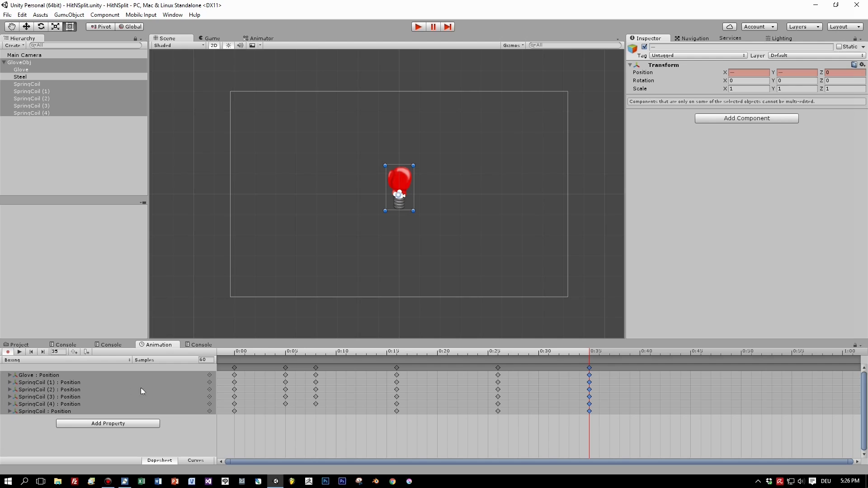
click(20, 352)
Deselect everything, zoom in on the glove, and enter Play mode with Ctrl+P to watch the punch
click(330, 211)
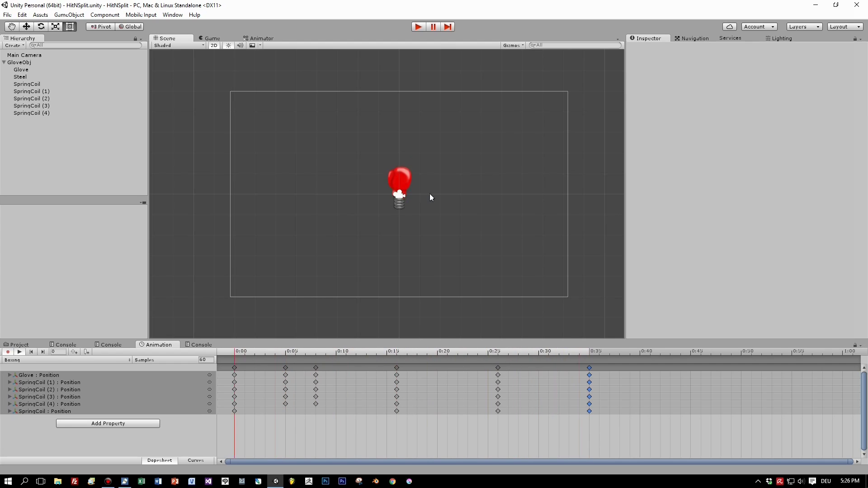
scroll(430, 194, up, 3)
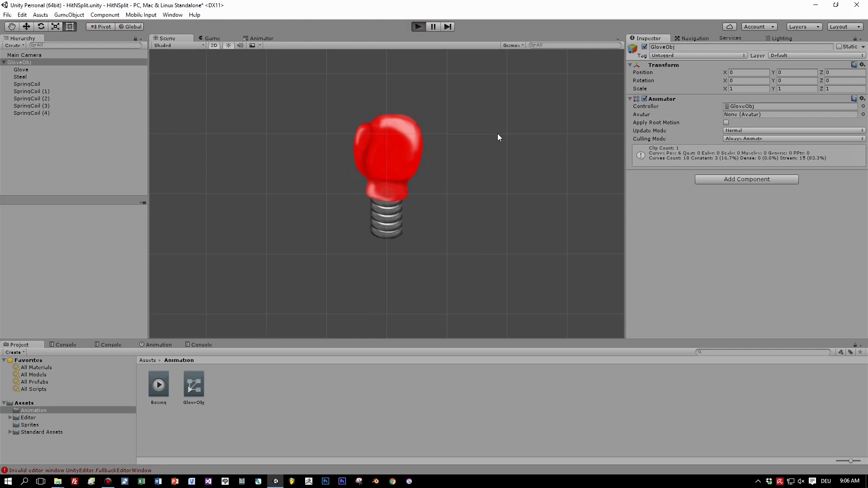
key(ctrl+p)
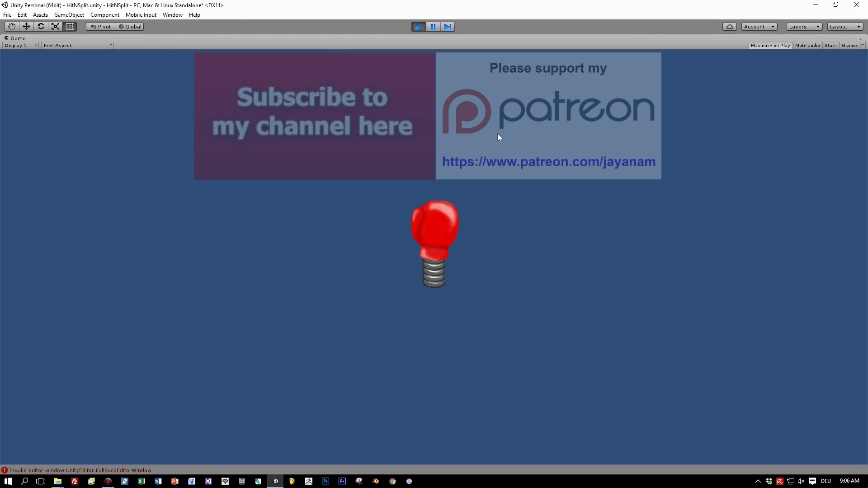